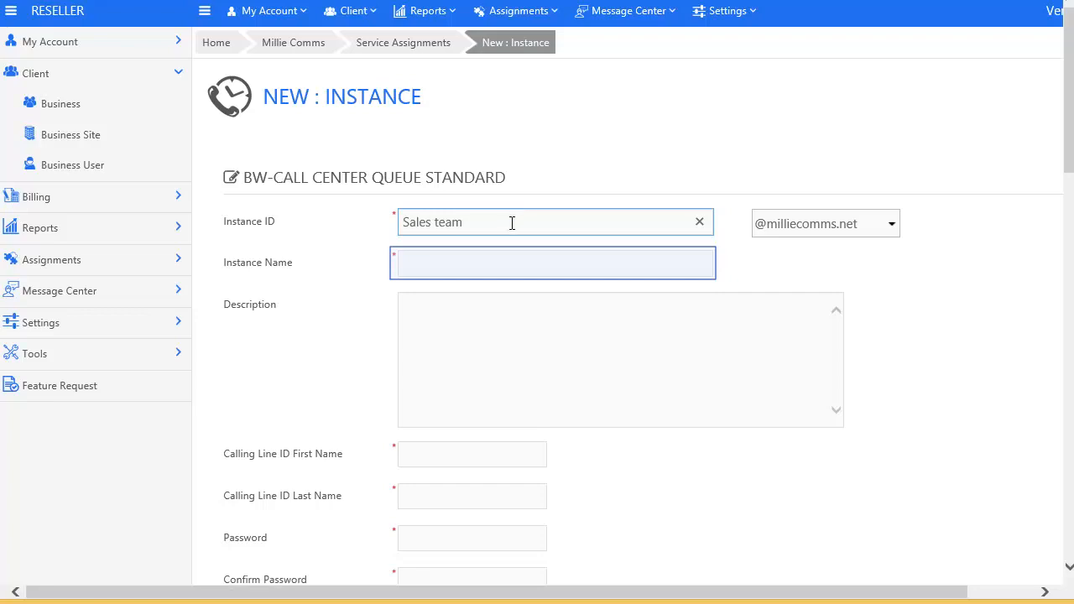
Step: Name the queue Salesteam with instance ID salesteam and description 'Sales call queue'
click(503, 266)
text(Salesteam)
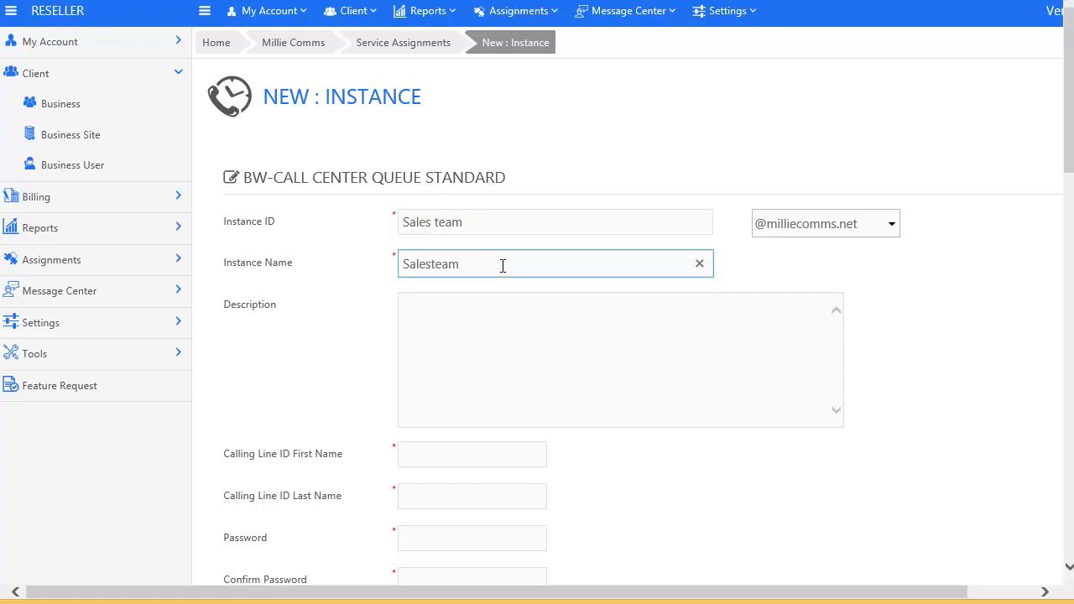
drag(479, 223, 395, 223)
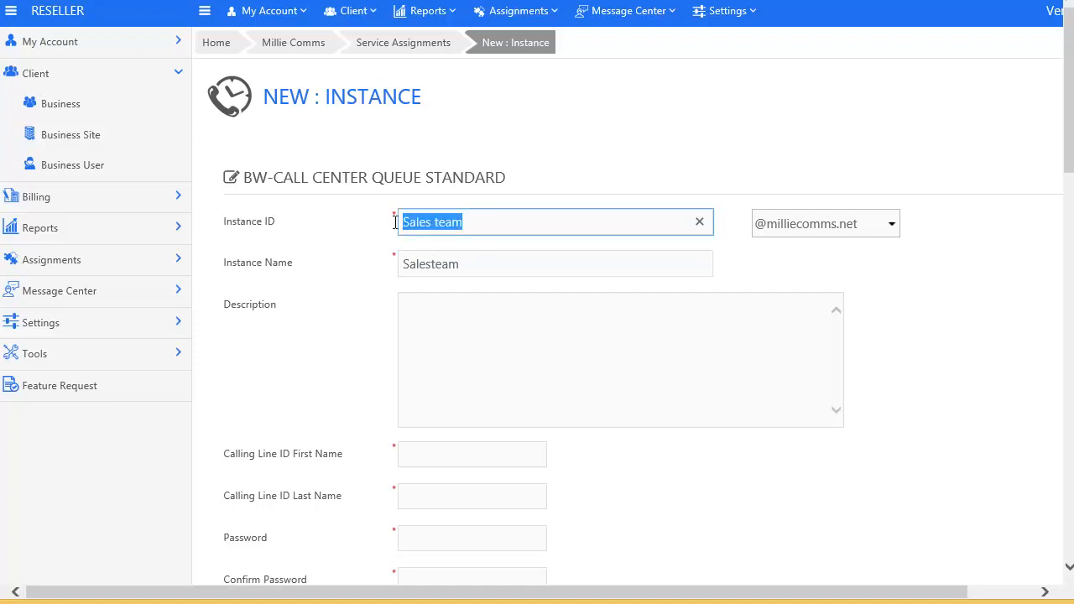
text(salesteam)
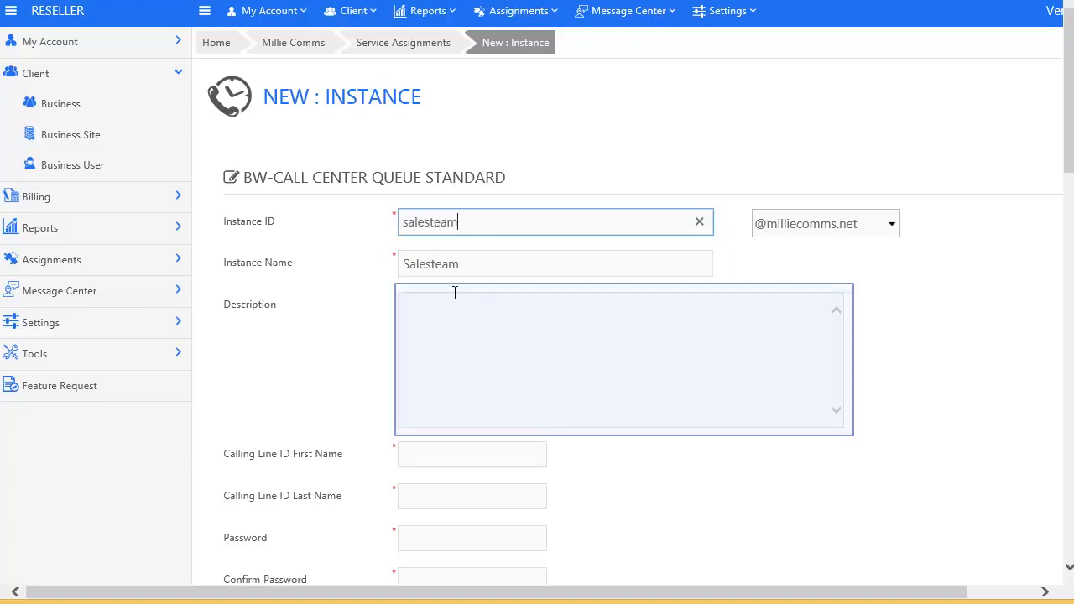
click(459, 347)
text(Sales cal)
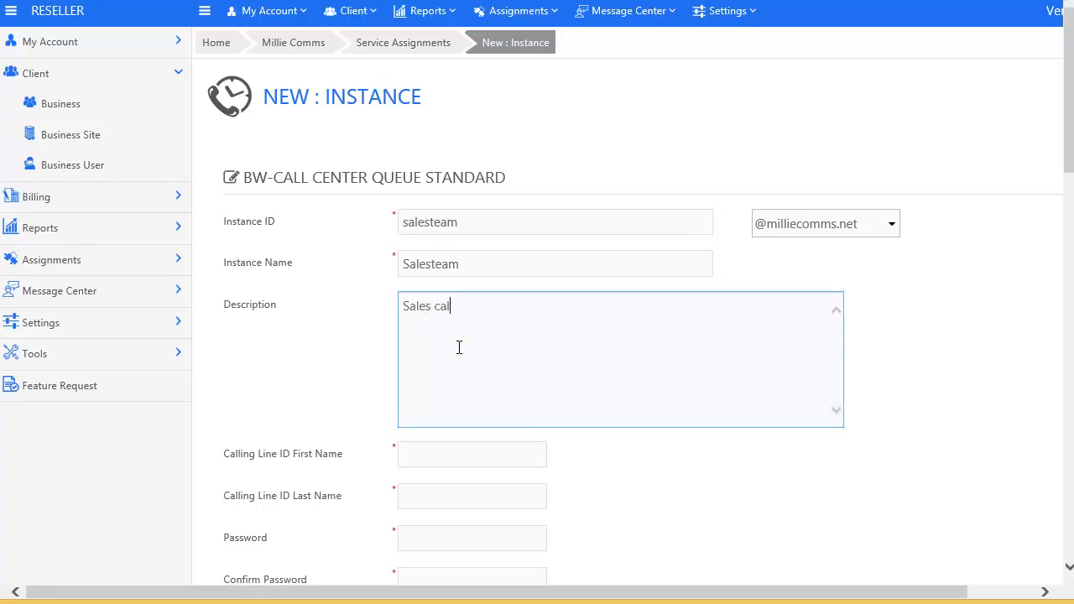
text(l queueu)
Step: Set the queue's calling line ID to first name Sales, last name Team
key(Tab)
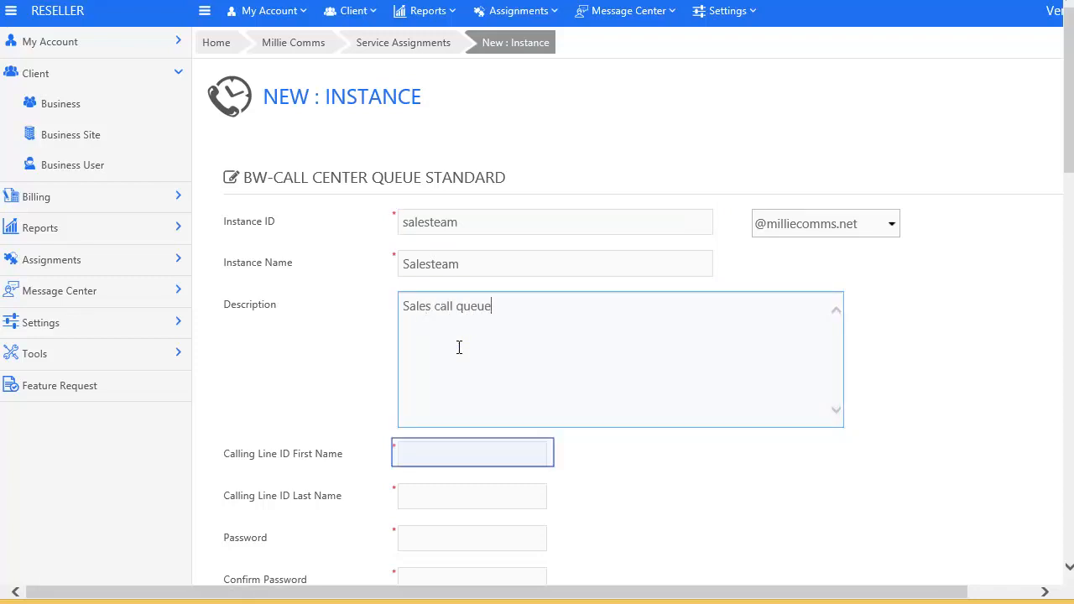
click(511, 456)
text(Sales)
key(Tab)
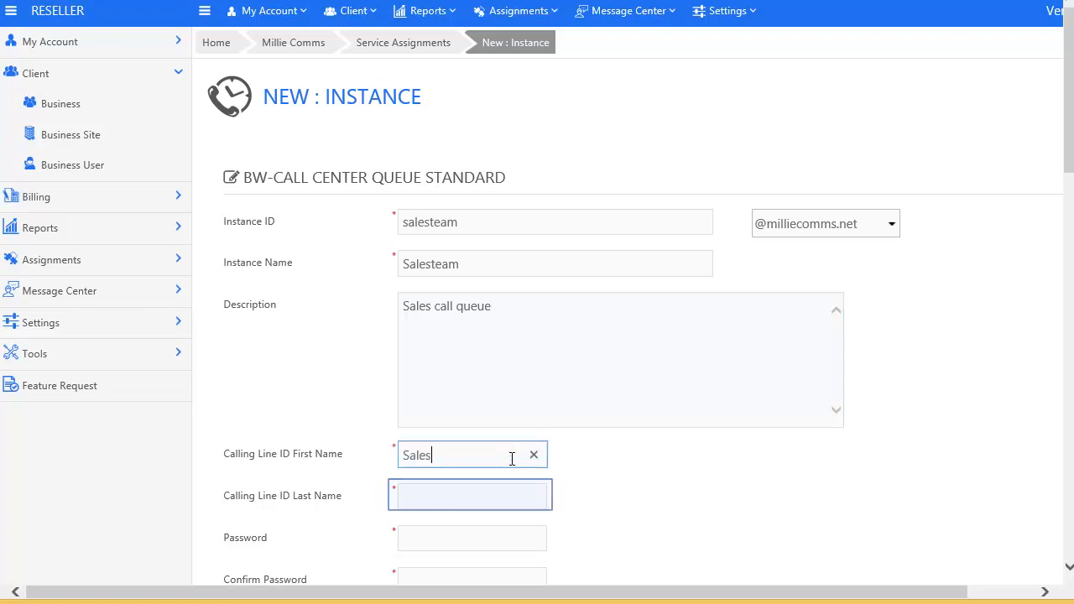
click(467, 496)
text(Team)
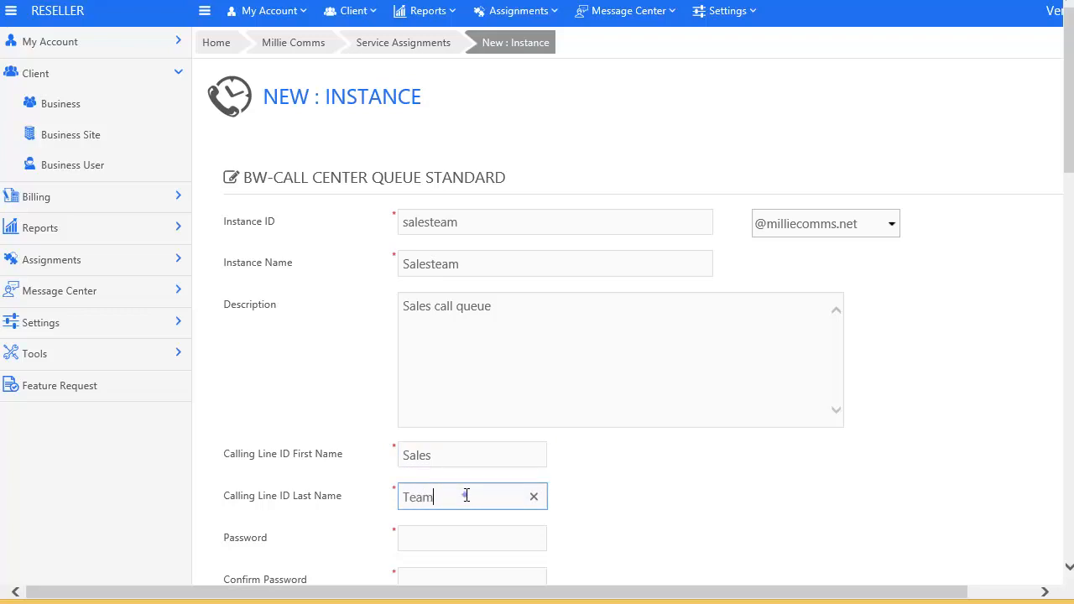
key(Tab)
scroll(466, 496, down, 3)
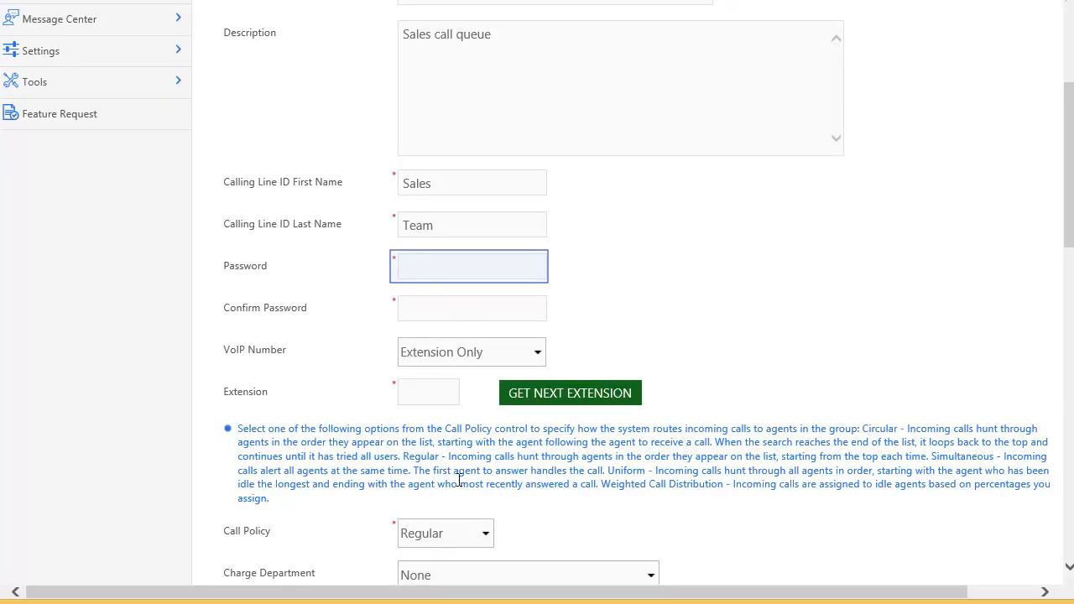
Step: Set and confirm a strong password for the queue
click(451, 270)
text(•••••••••••)
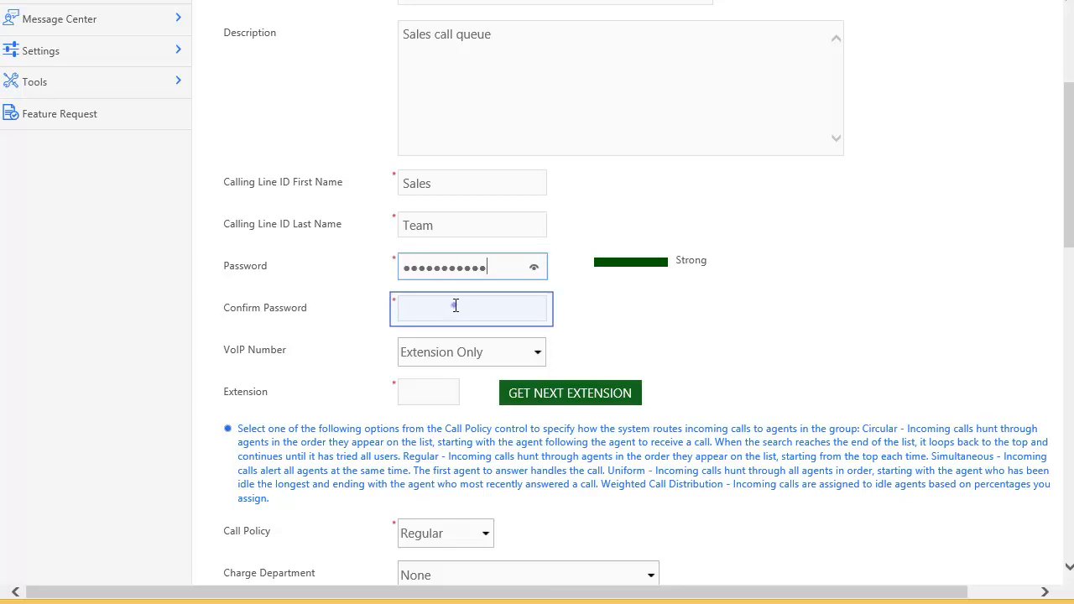
click(456, 306)
text(•••••••••••)
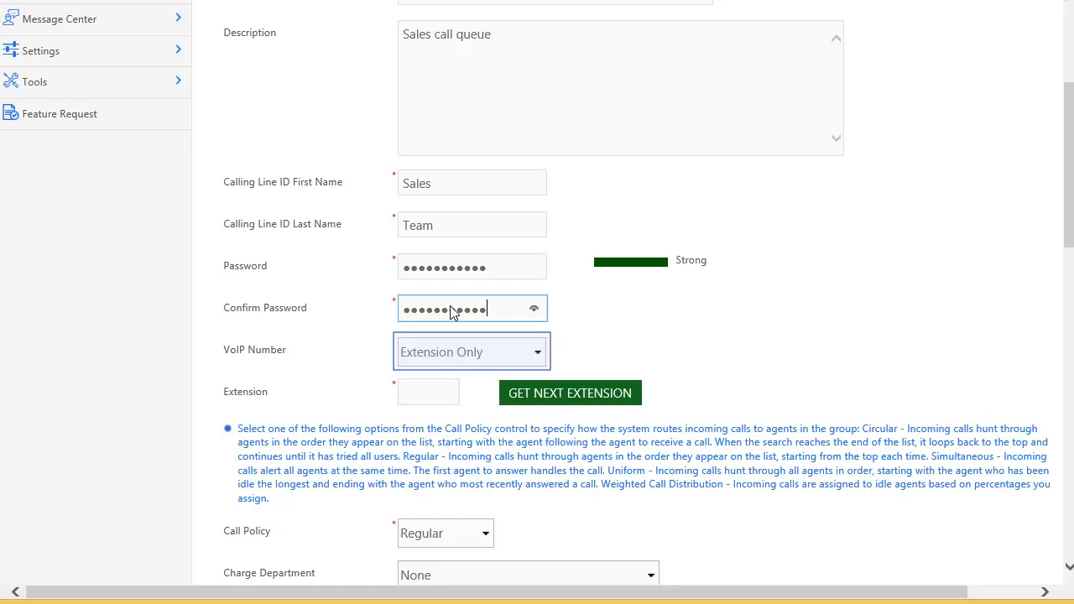
click(537, 355)
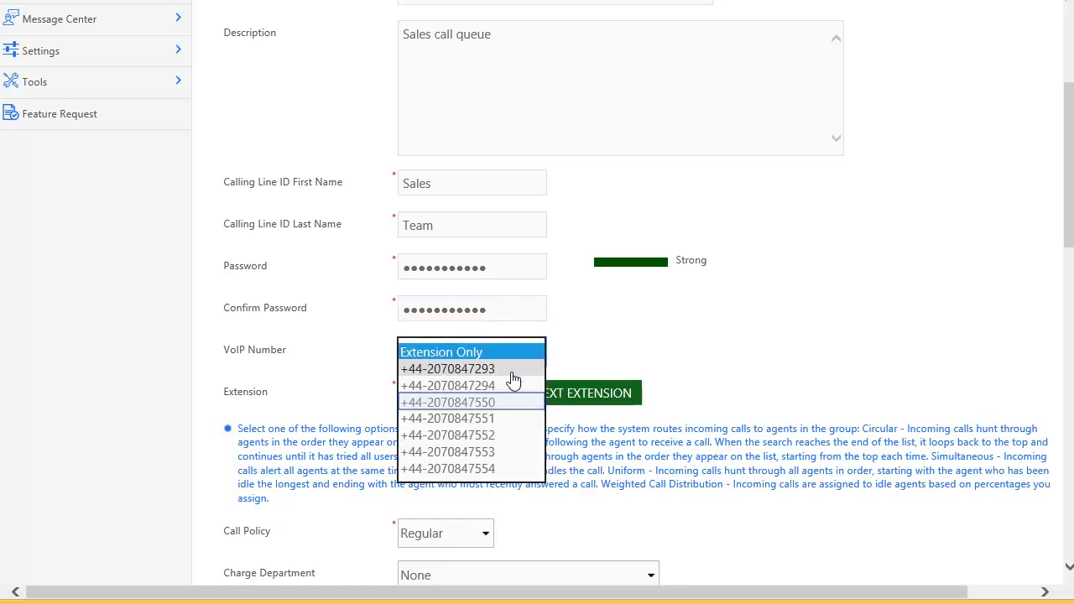
click(511, 401)
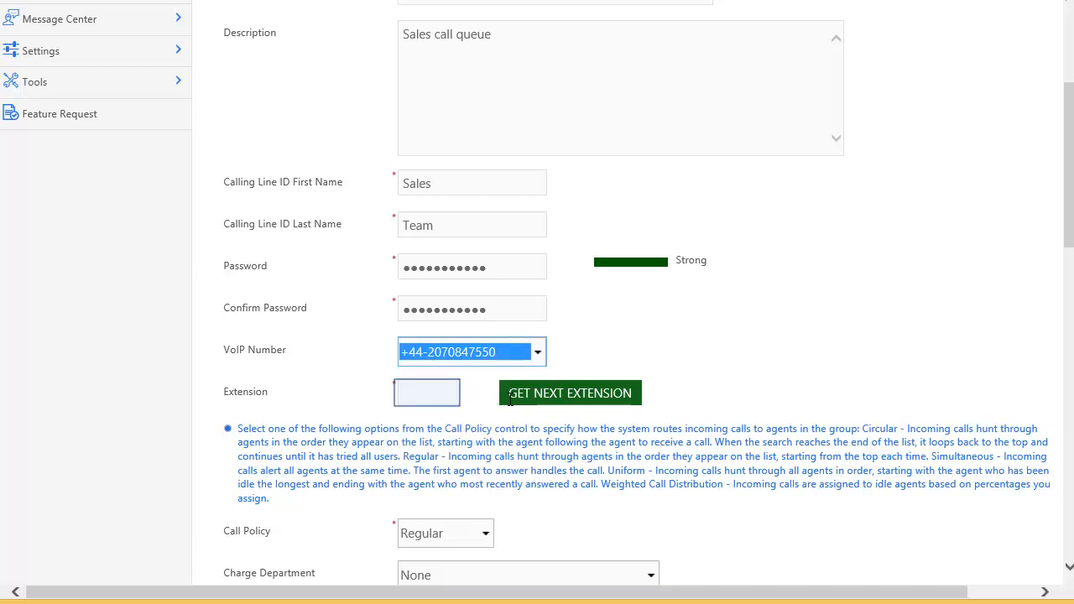
click(447, 388)
text(7550)
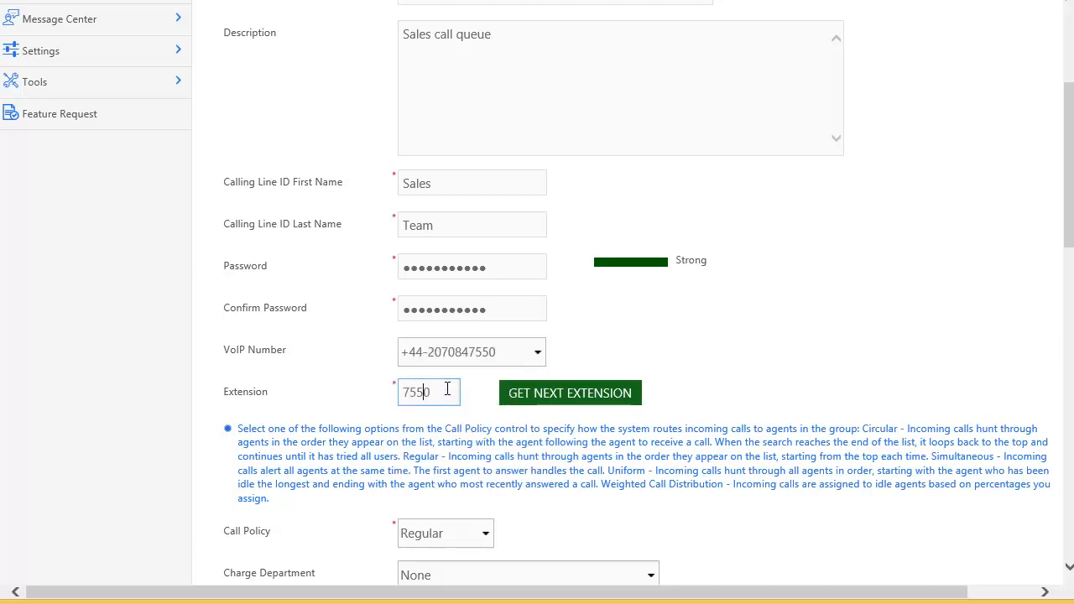
scroll(448, 391, down, 3)
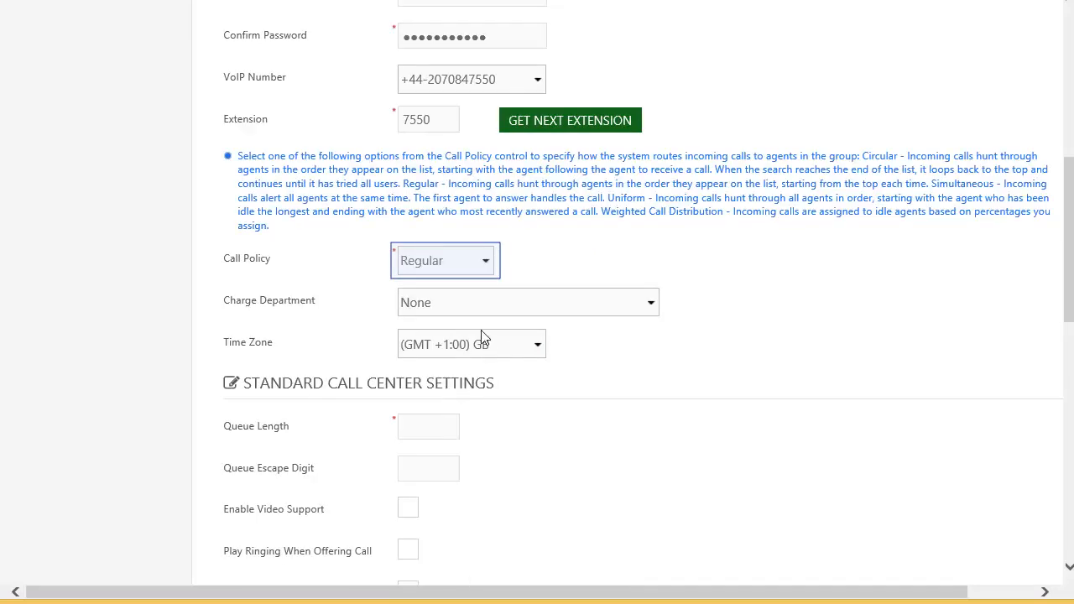
Step: Set the call policy to Simultaneous, queue length 10 and queue escape digit 0
click(486, 260)
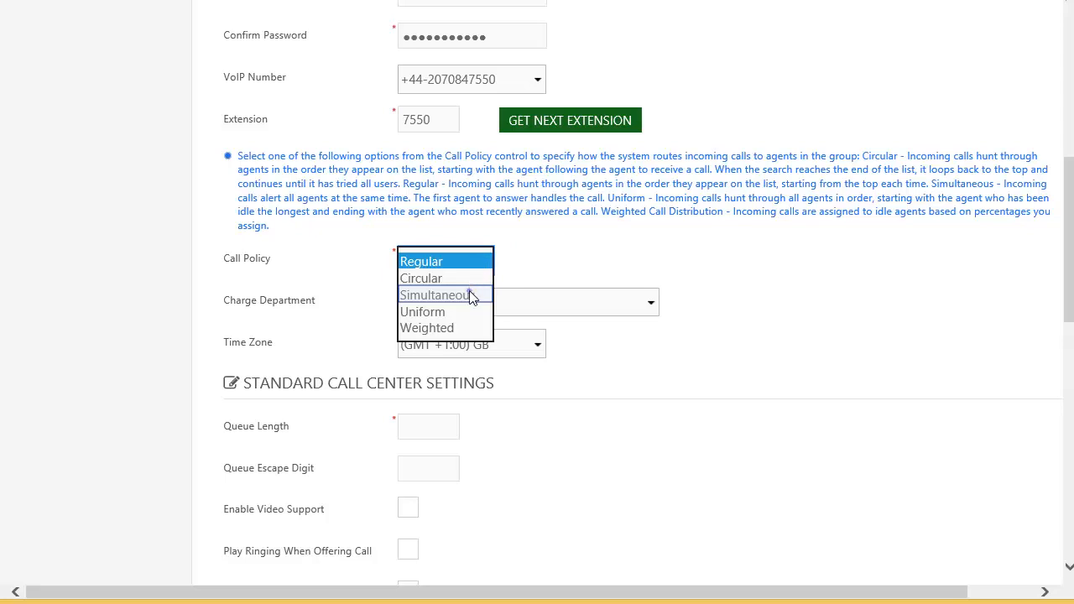
click(470, 291)
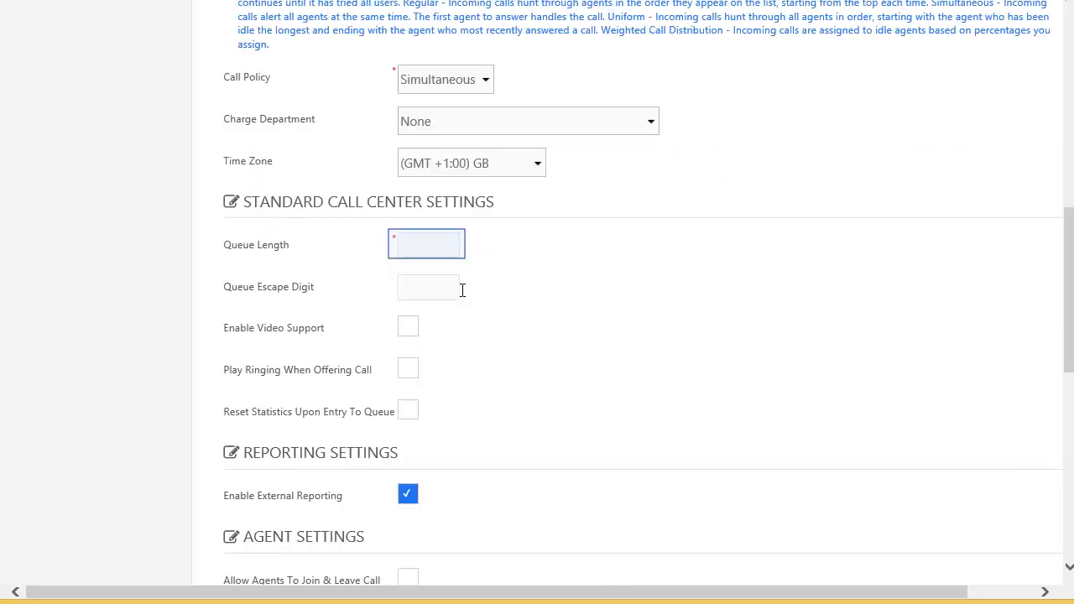
click(436, 245)
text(10)
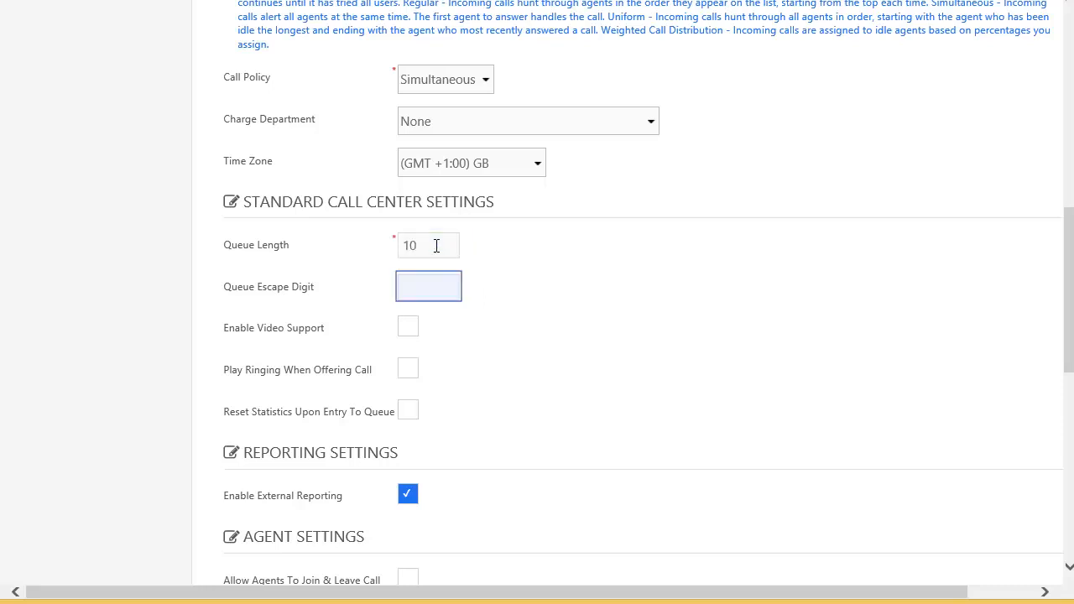
click(439, 286)
text(0)
key(Tab)
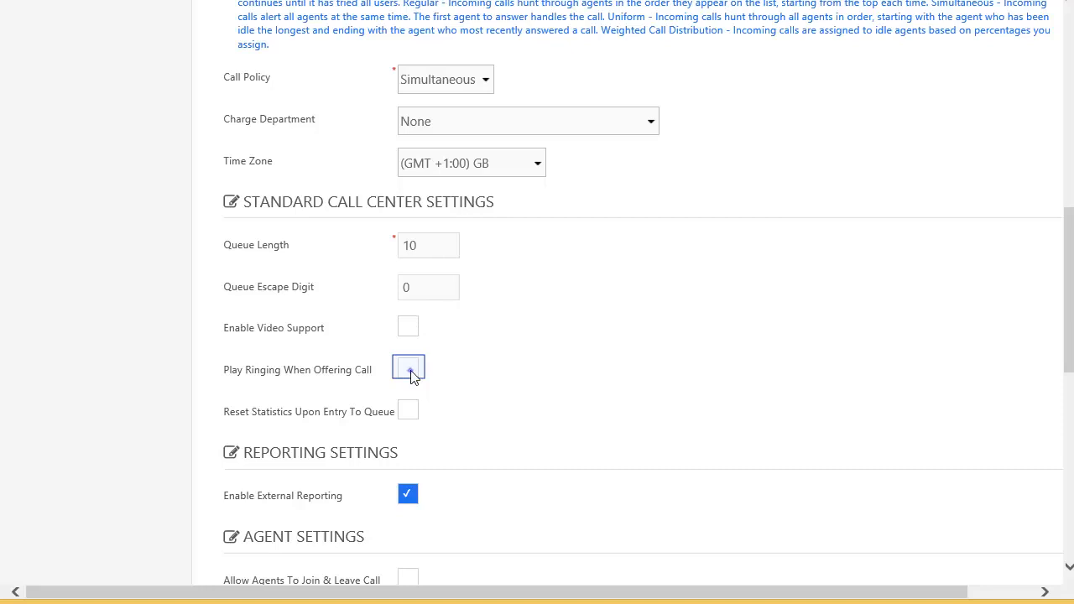
scroll(410, 370, down, 5)
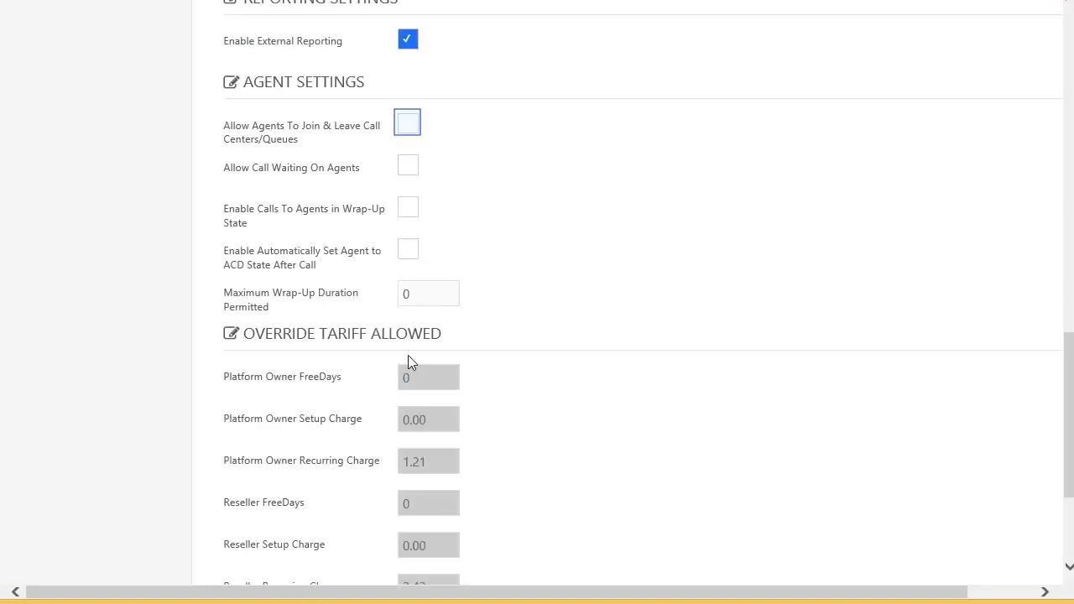
Step: Allow agents to join and leave, set Wrap-Up after calls for up to 30, and save the queue
click(407, 128)
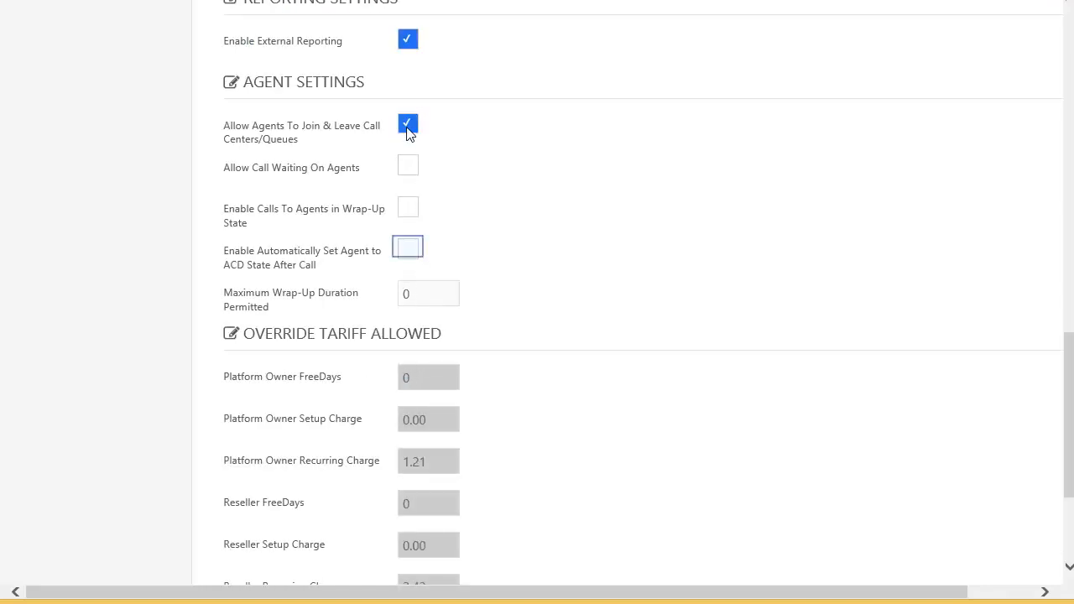
click(409, 253)
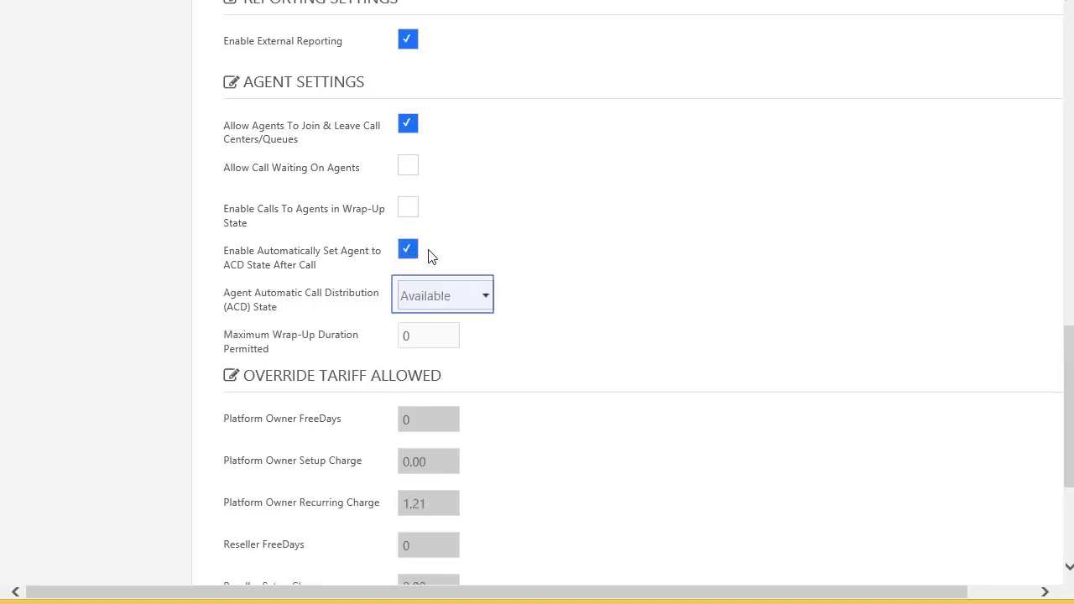
click(482, 300)
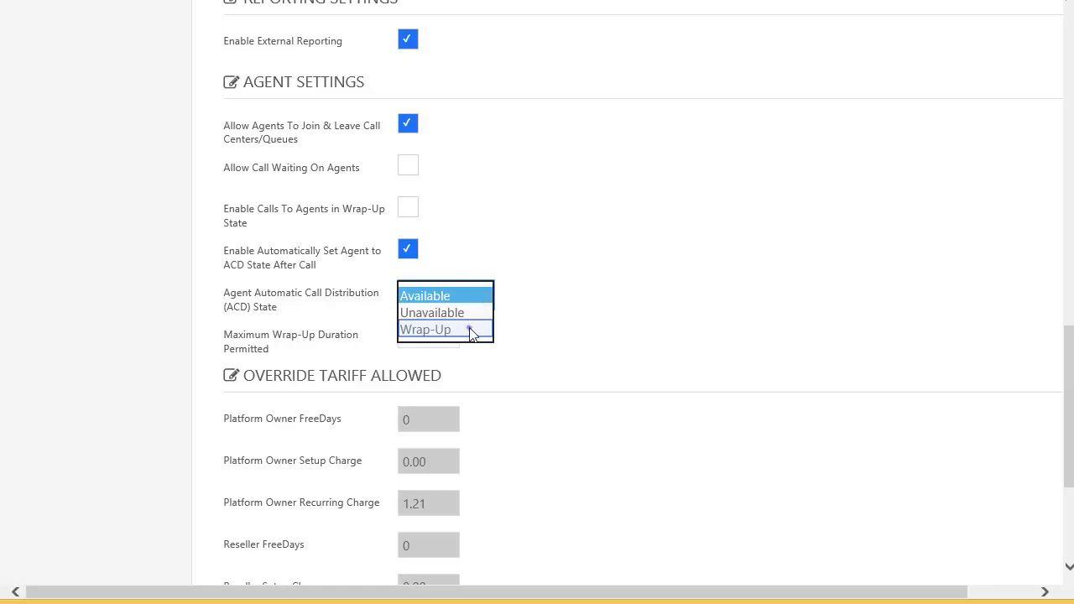
click(469, 330)
click(404, 337)
text(30)
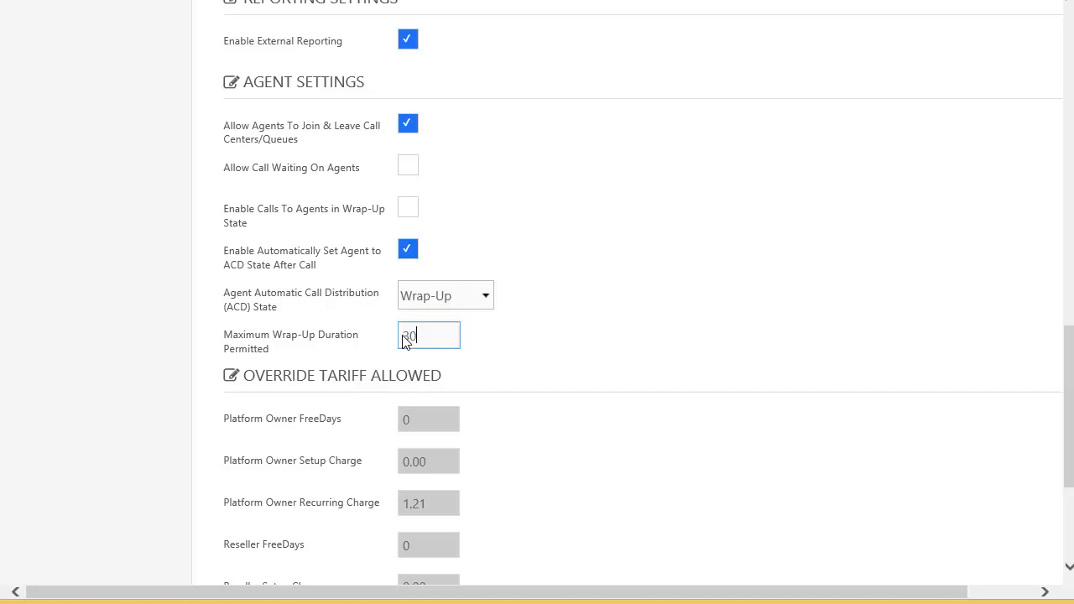
key(Tab)
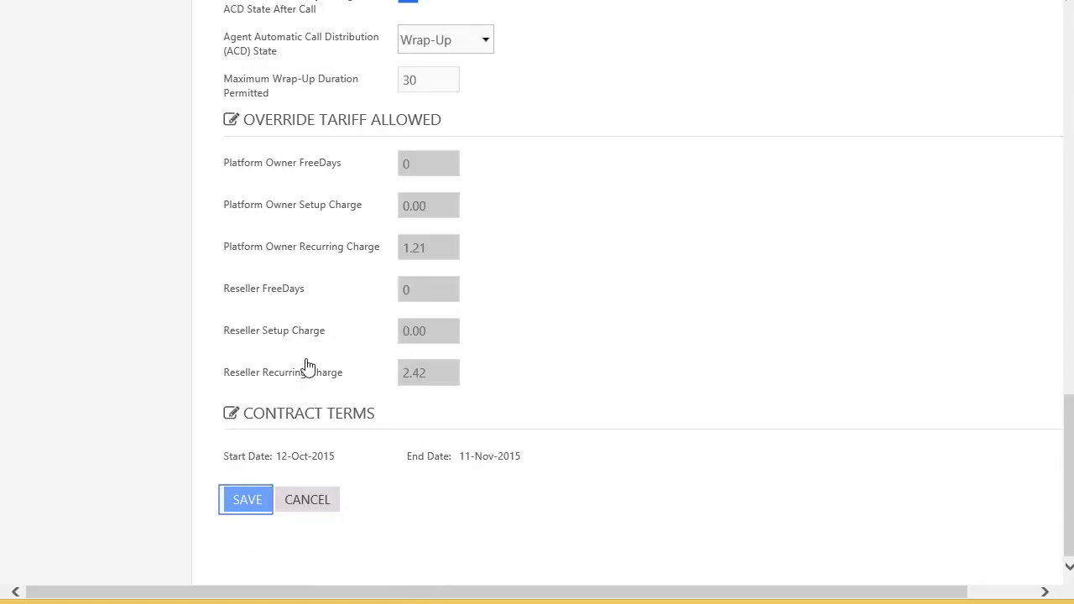
click(248, 502)
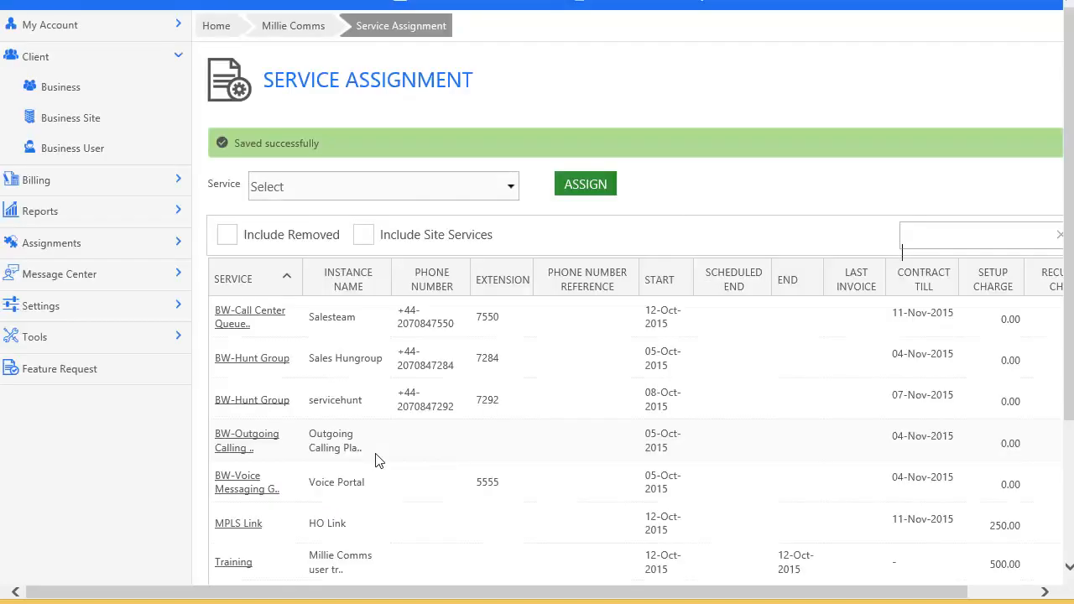
Step: Open the Salesteam BW-Call Center Queue from Service Assignment and show its Routing settings
scroll(376, 458, down, 2)
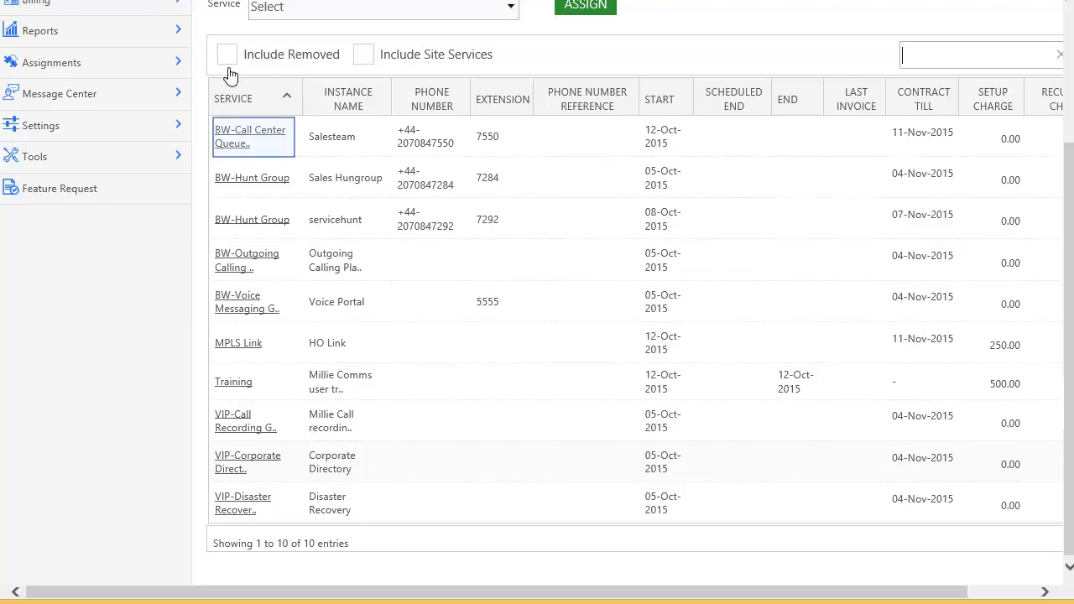
click(250, 136)
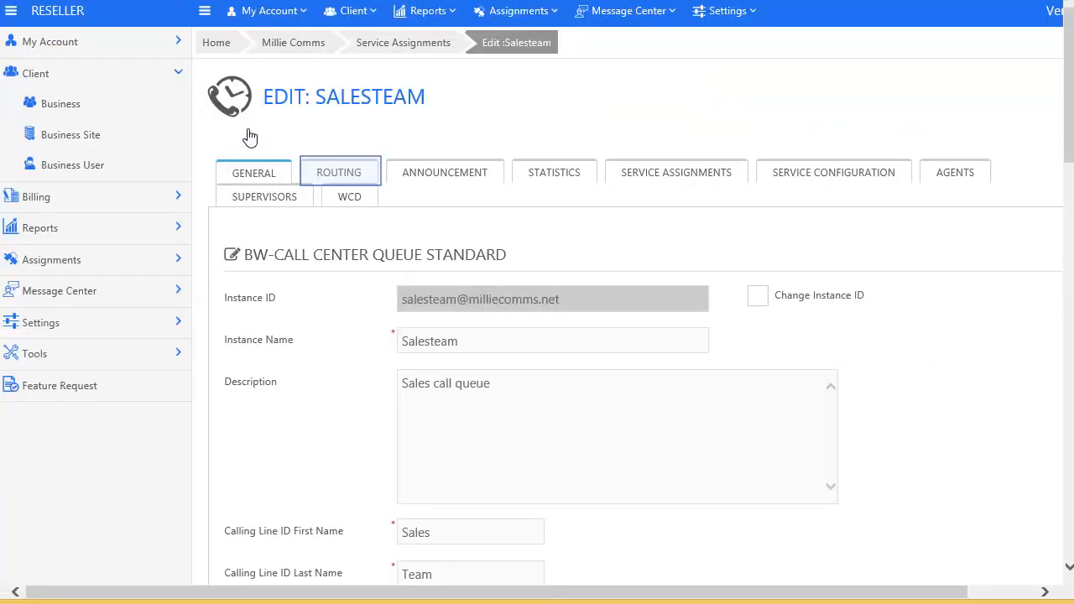
click(338, 176)
scroll(356, 407, down, 2)
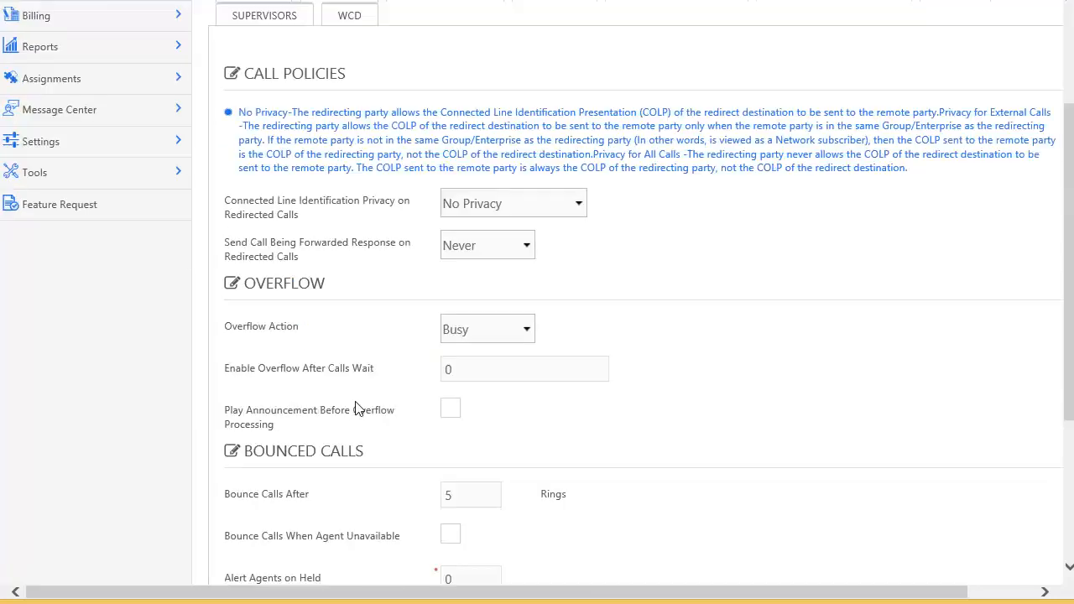
click(578, 207)
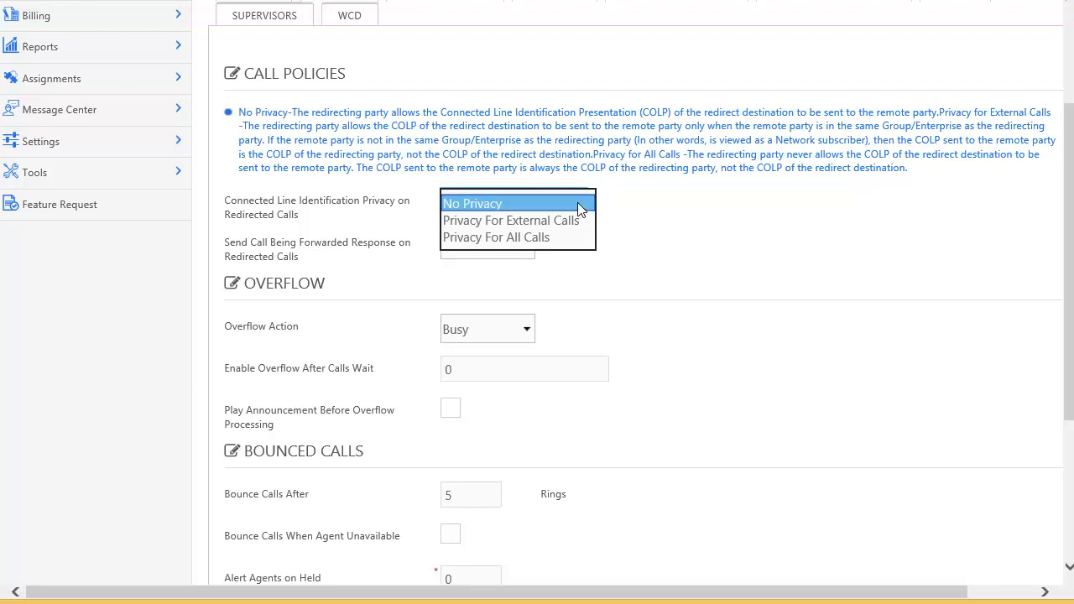
click(582, 204)
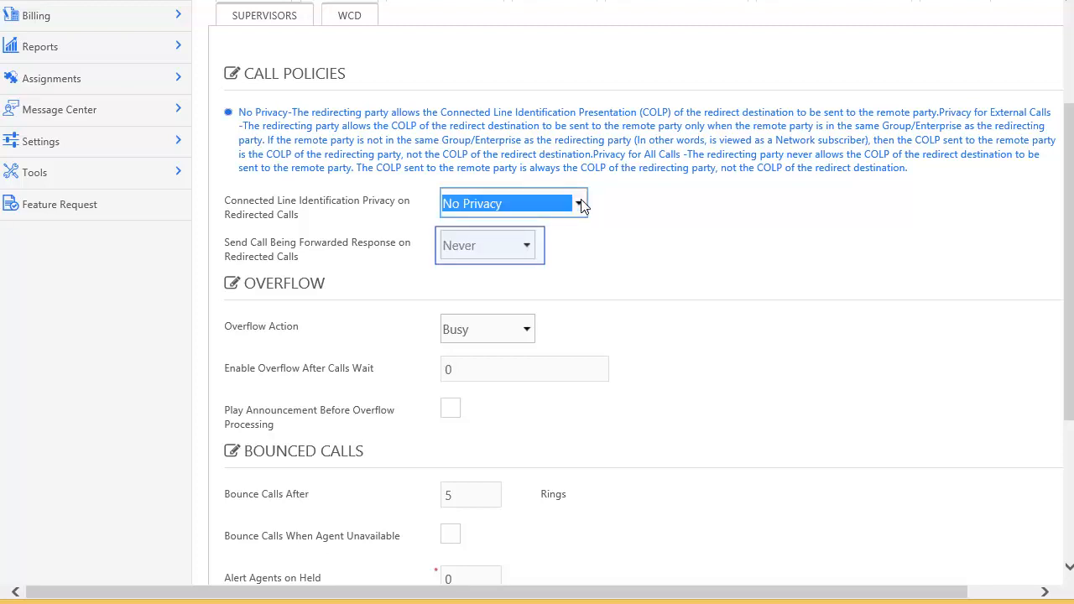
click(531, 250)
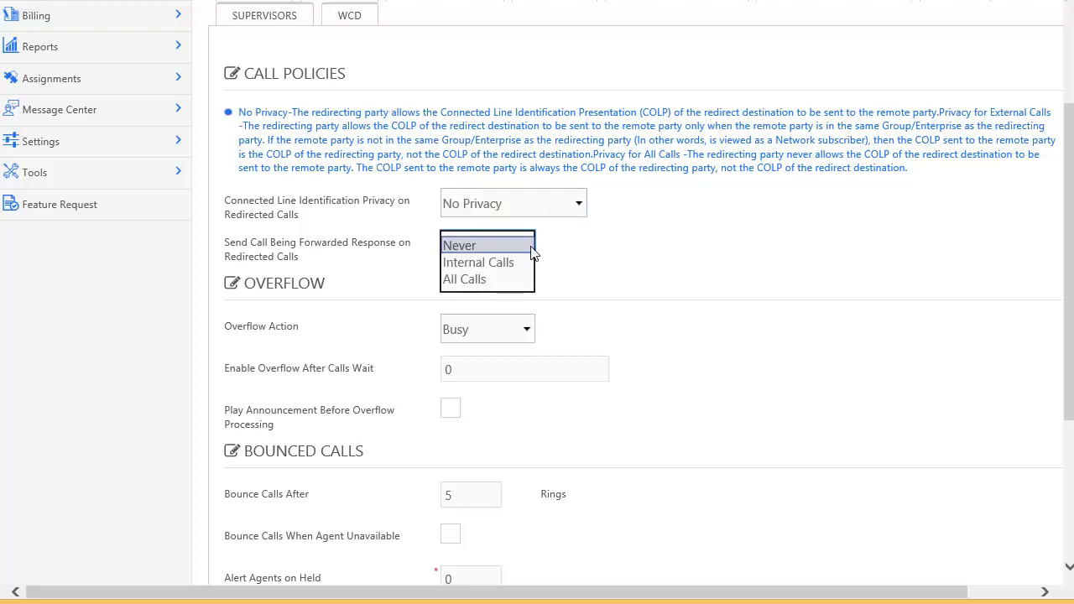
click(532, 247)
scroll(532, 252, down, 2)
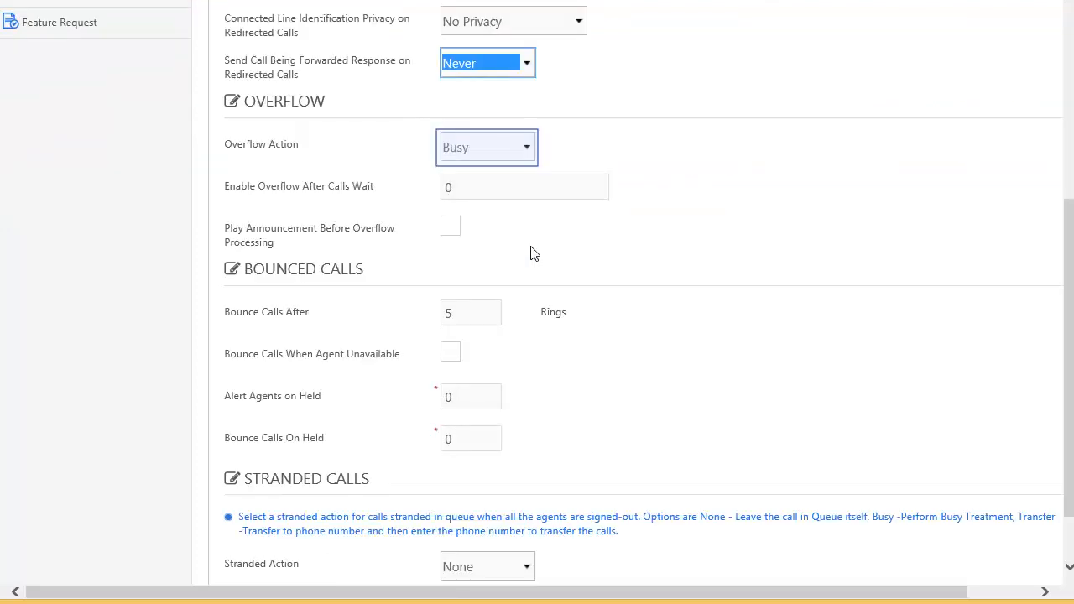
click(524, 148)
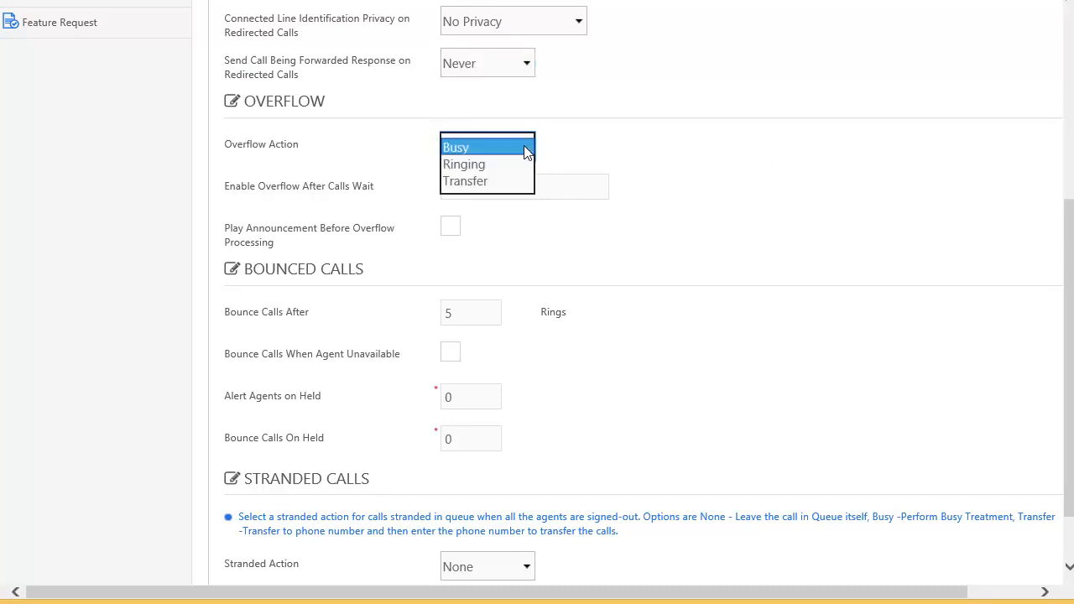
click(524, 147)
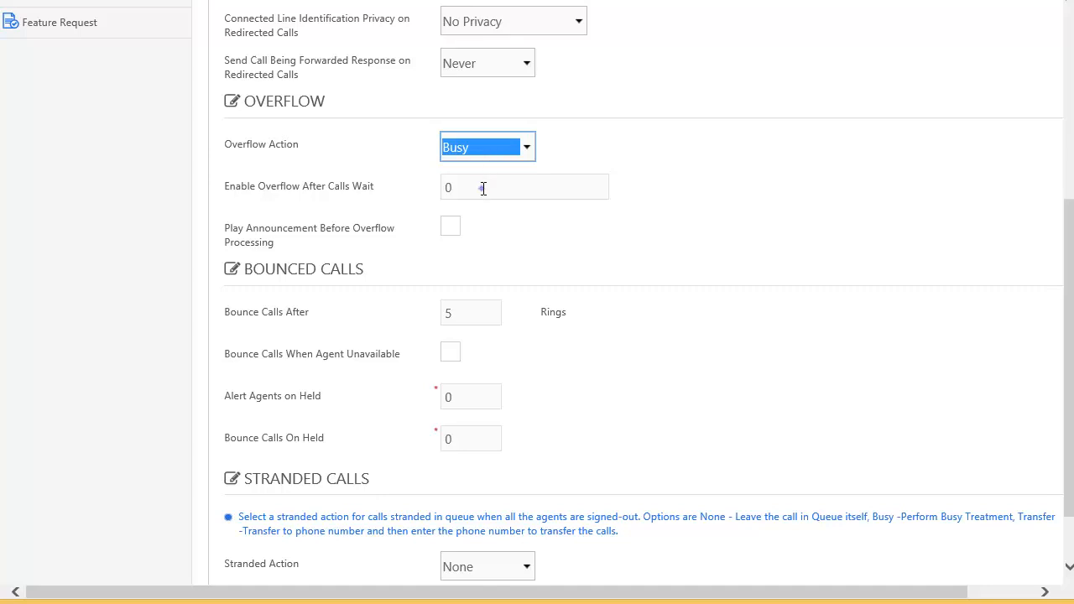
Step: Set overflow after 60 calls wait, Alert Agents on Held to 30 and Bounce Calls on Held to 60
double_click(484, 189)
text(60)
key(Tab)
scroll(486, 195, down, 1)
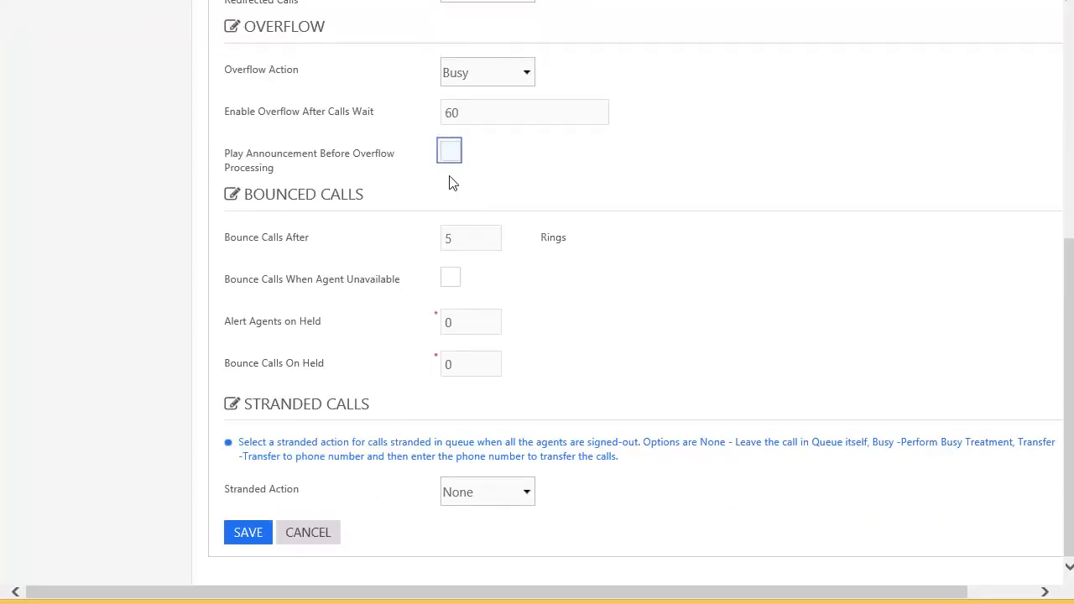
click(447, 153)
click(447, 155)
double_click(460, 324)
text(30)
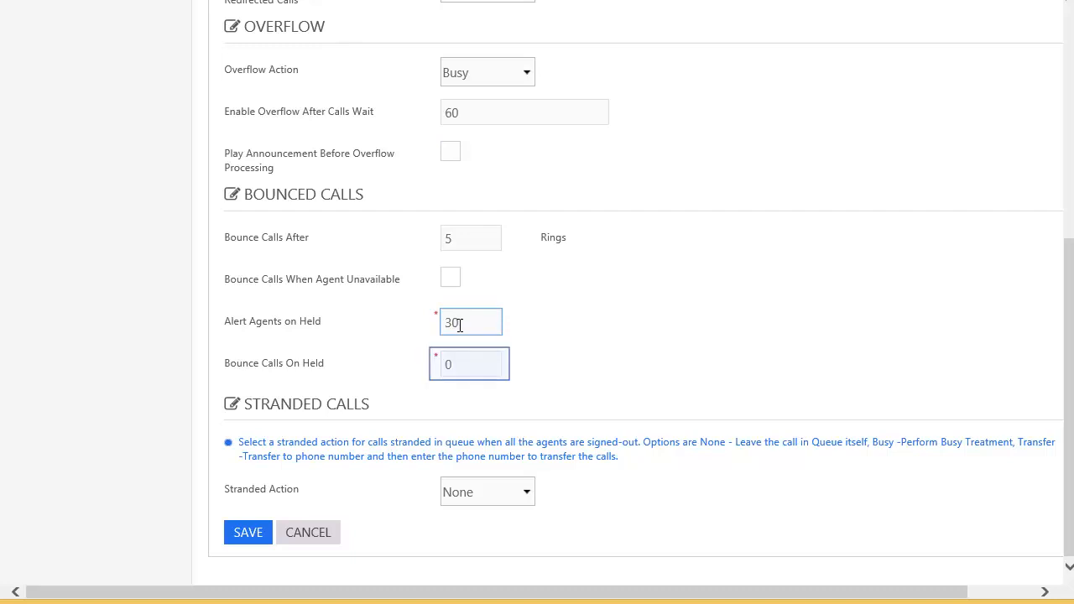
double_click(446, 364)
text(60)
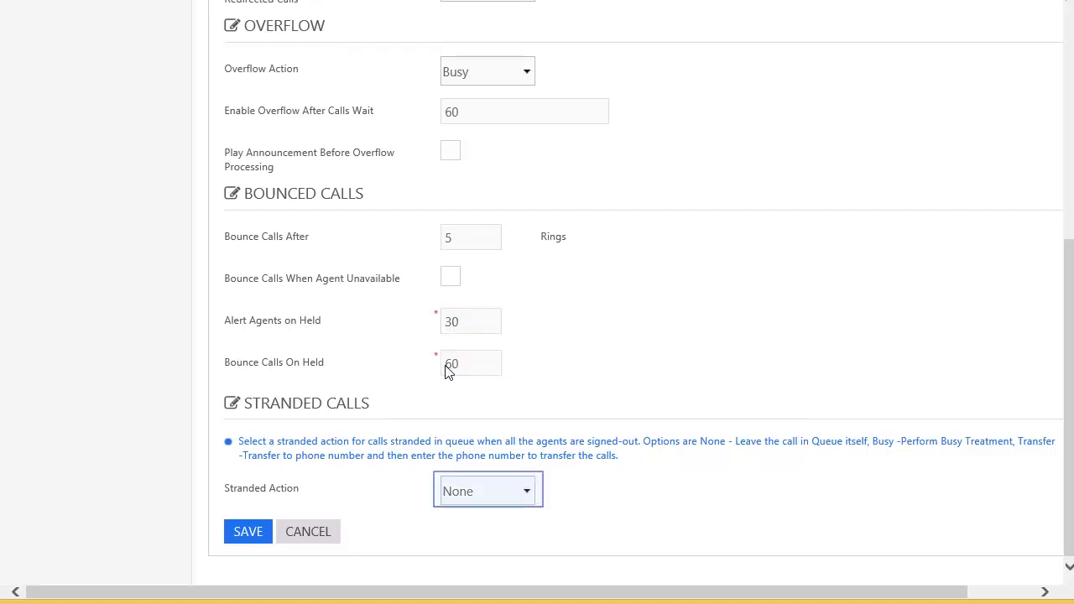
Step: Transfer stranded calls to *557550 and save the routing settings
click(530, 497)
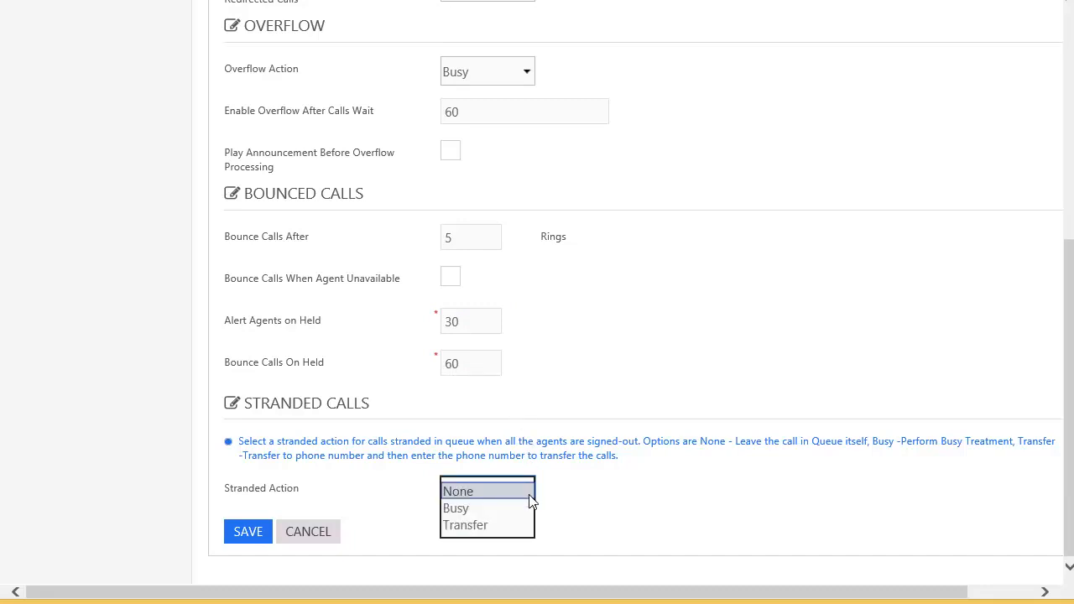
click(529, 495)
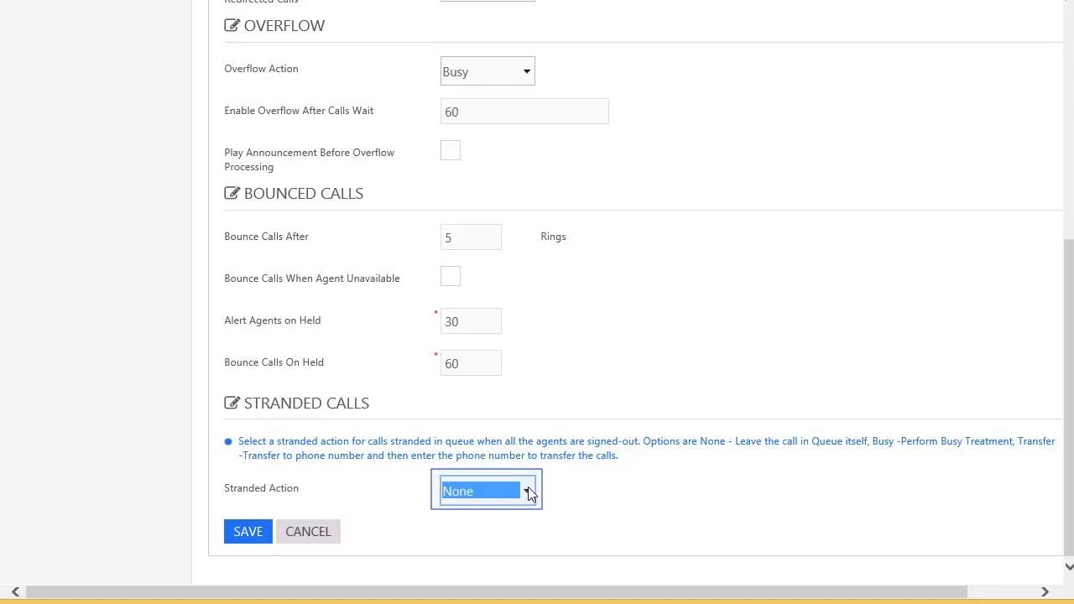
click(528, 492)
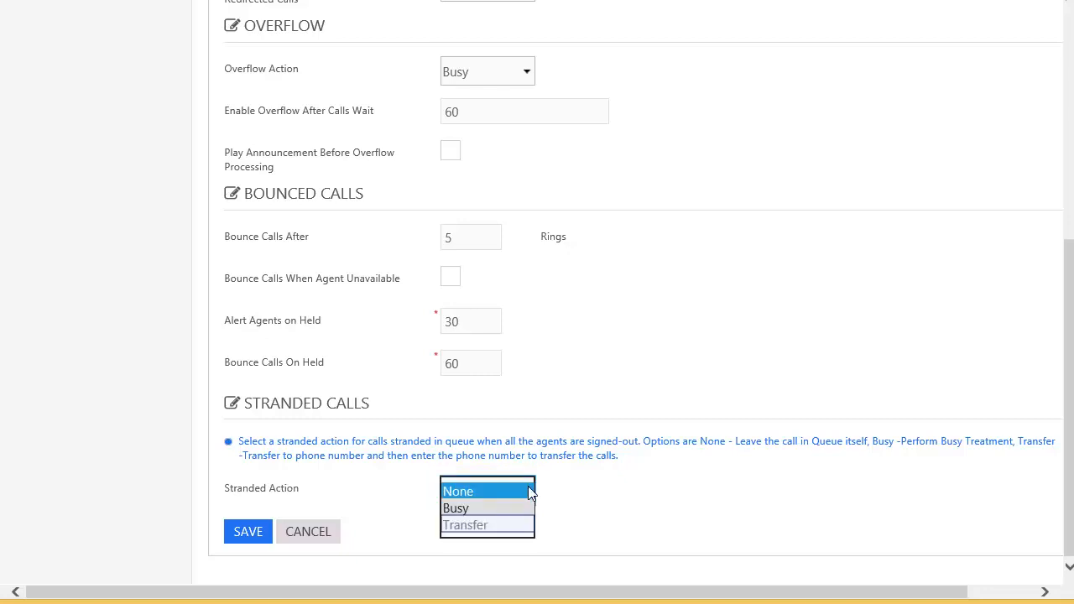
click(482, 524)
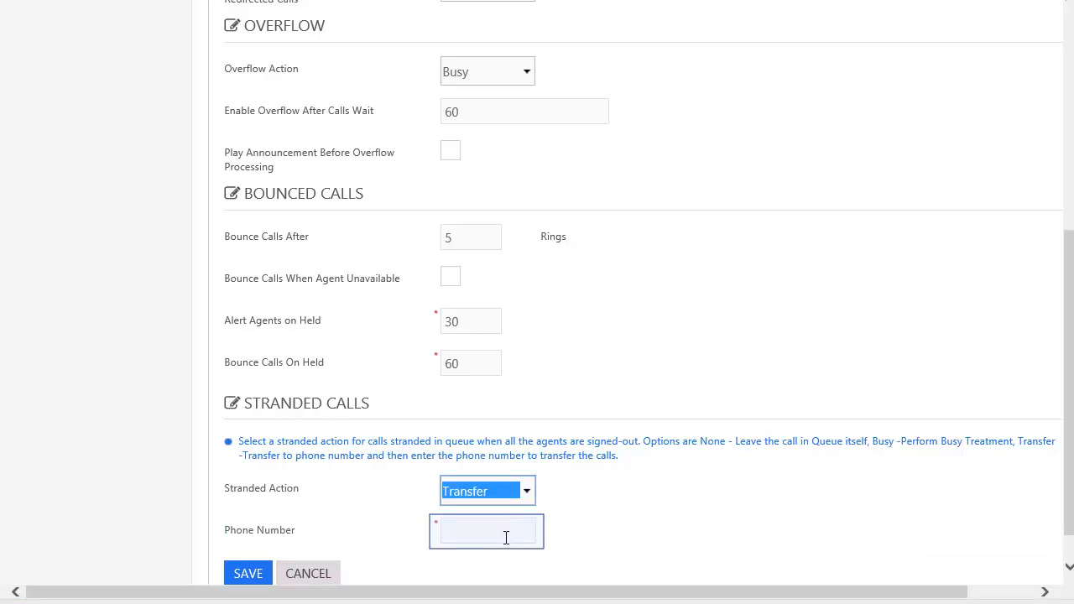
text(*557550)
key(Tab)
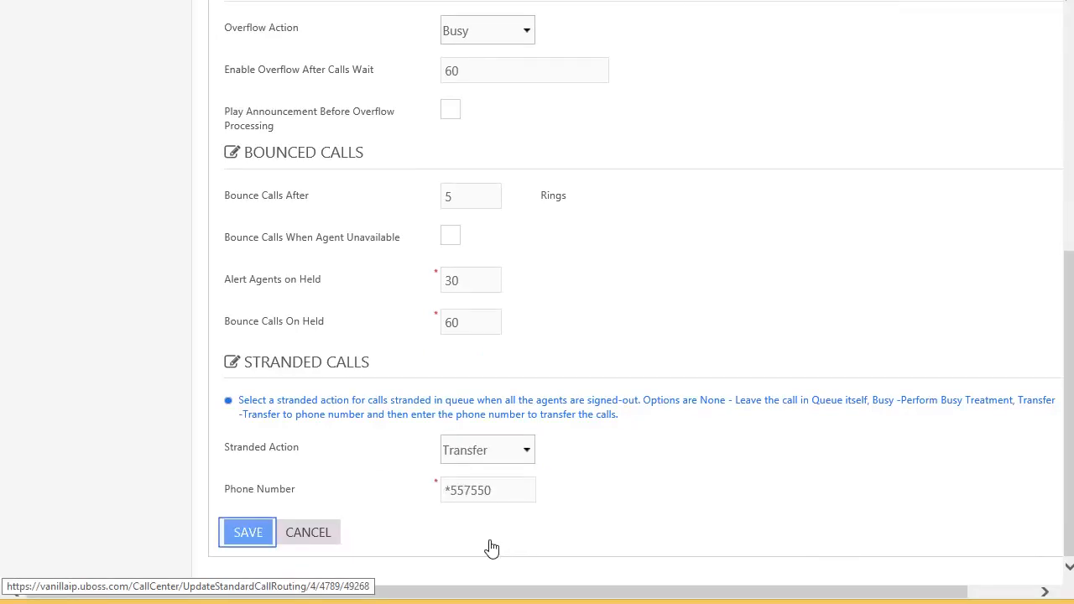
click(248, 533)
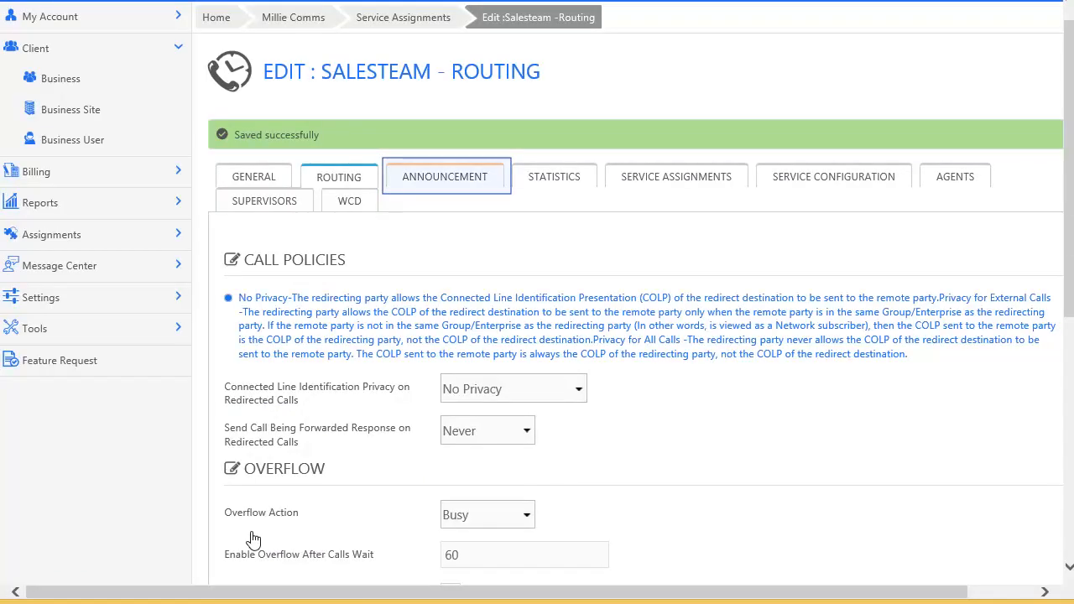
Step: Keep the entrance message source at Default in the queue's announcement settings
click(435, 182)
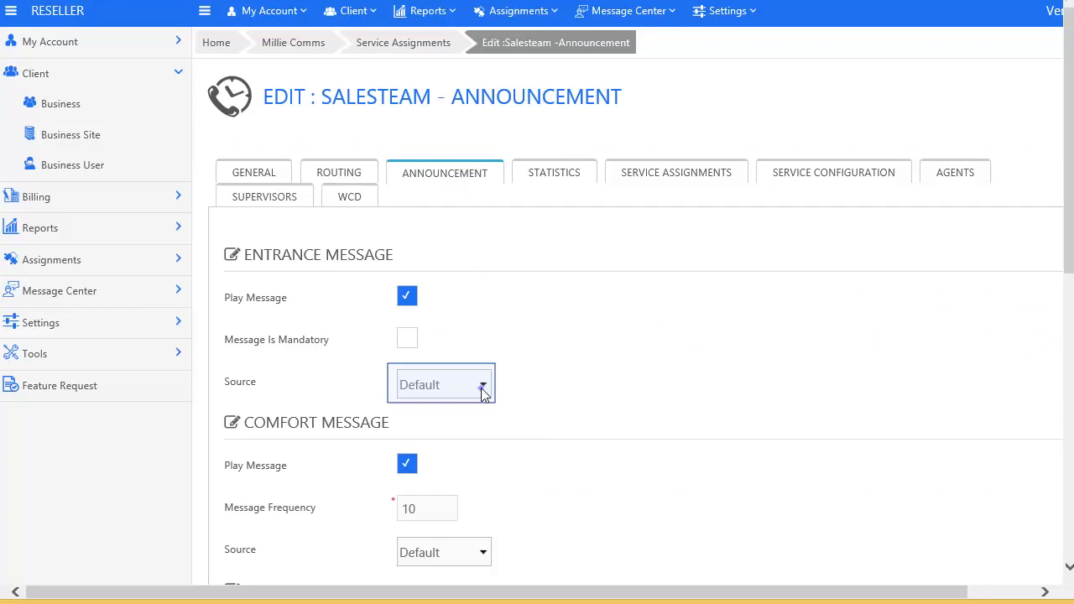
click(483, 391)
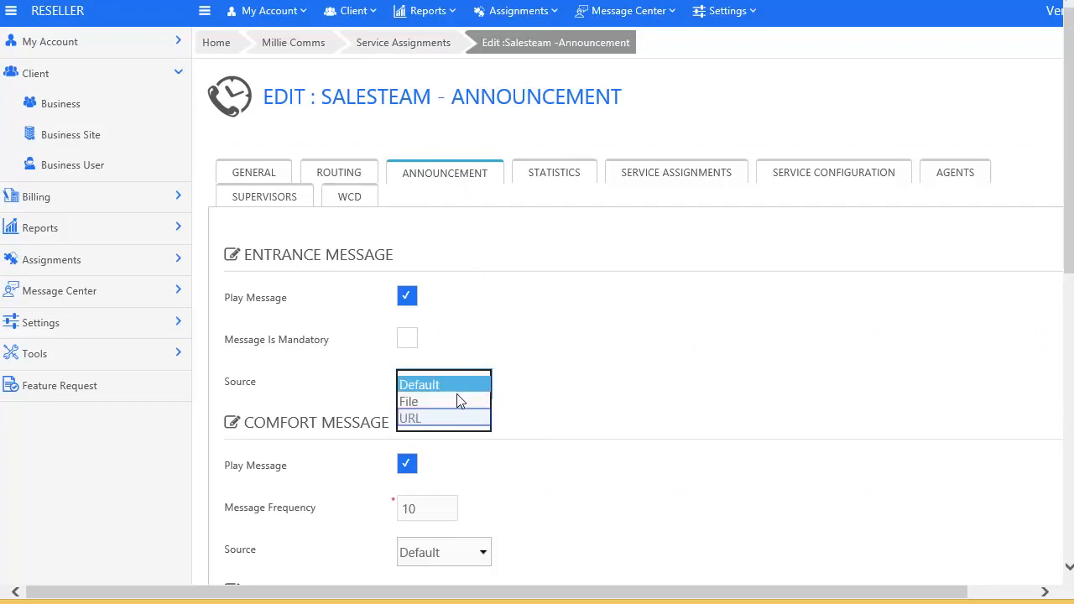
click(443, 418)
scroll(447, 424, down, 3)
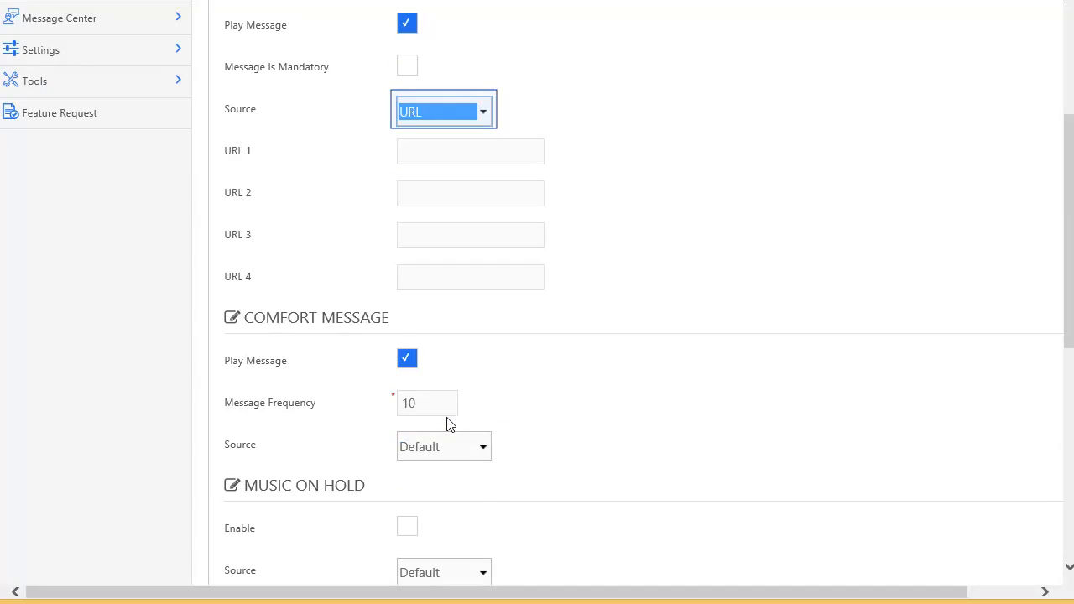
click(484, 113)
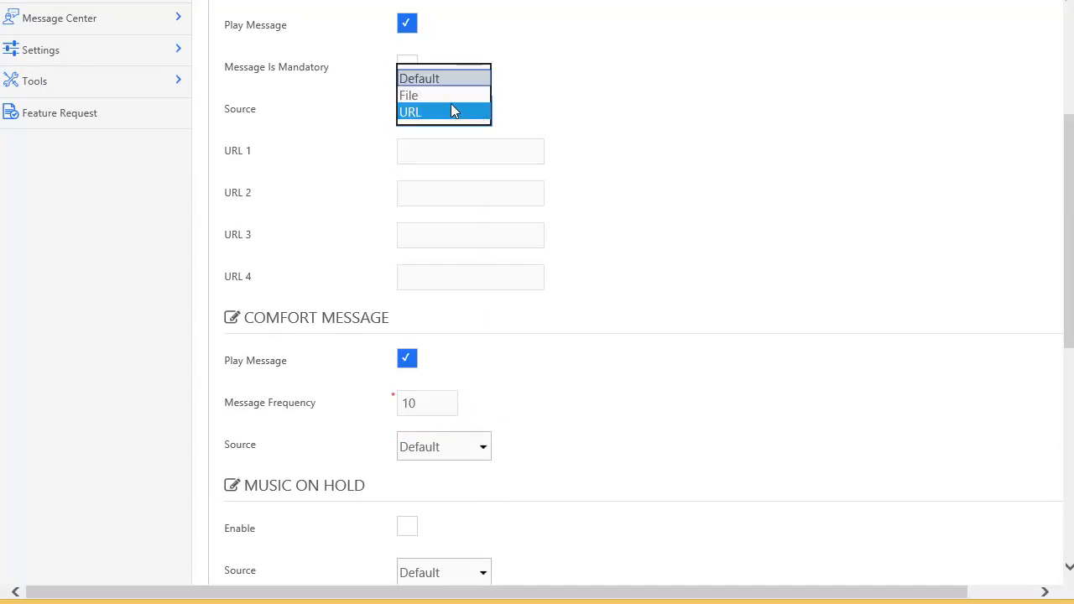
click(436, 79)
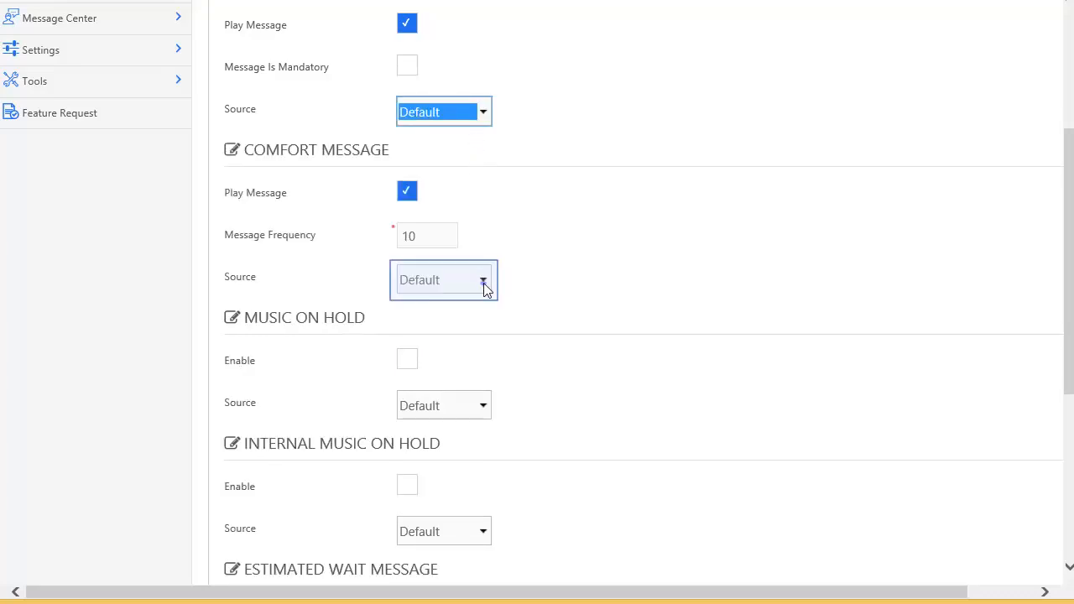
scroll(487, 288, down, 2)
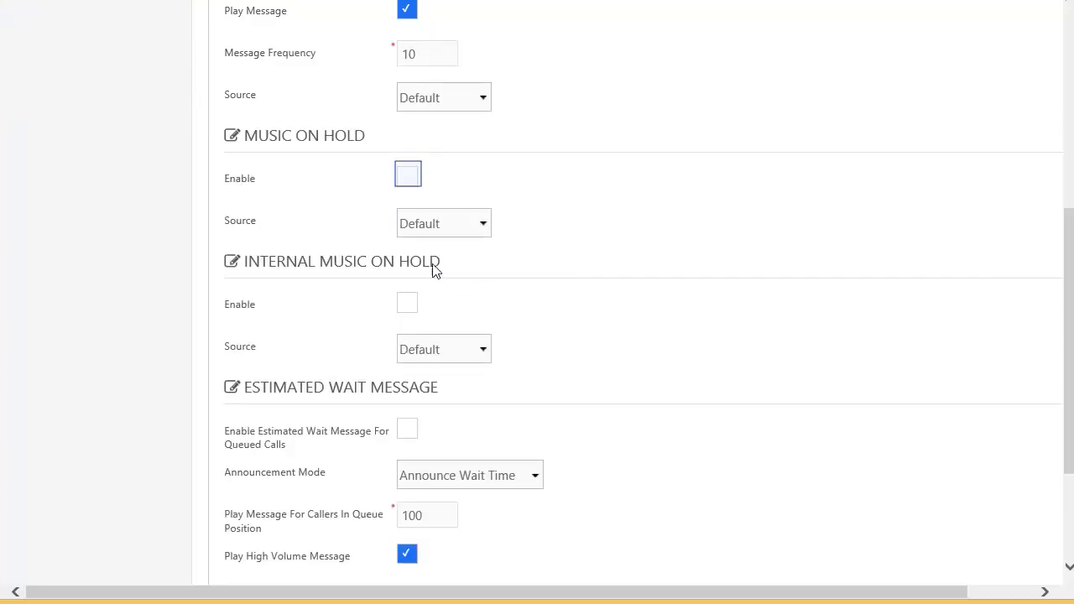
Step: Enable music on hold with the Default source and save the announcement settings
click(407, 178)
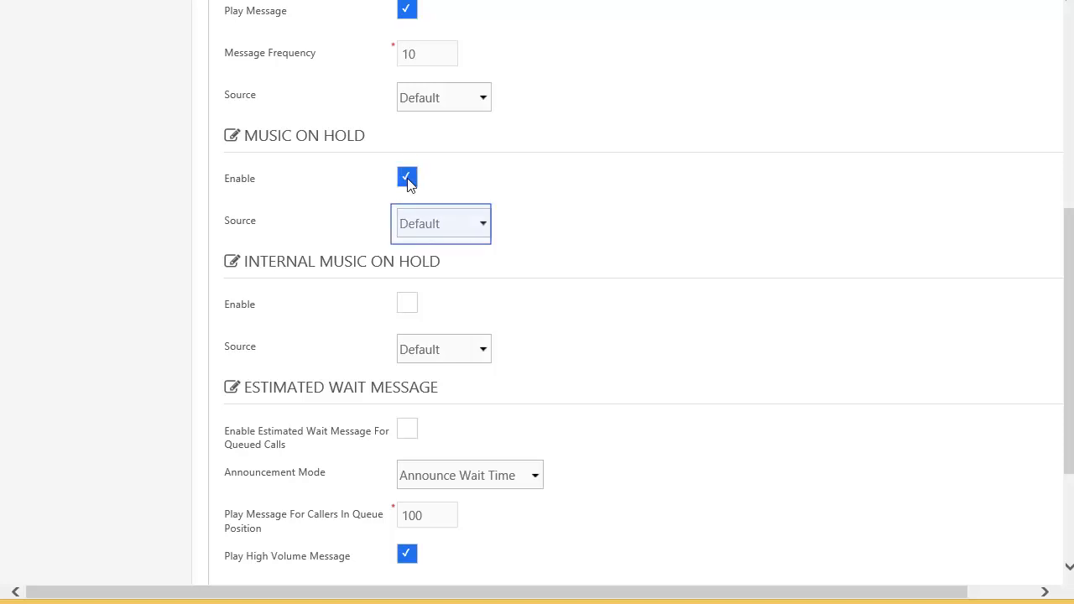
click(477, 224)
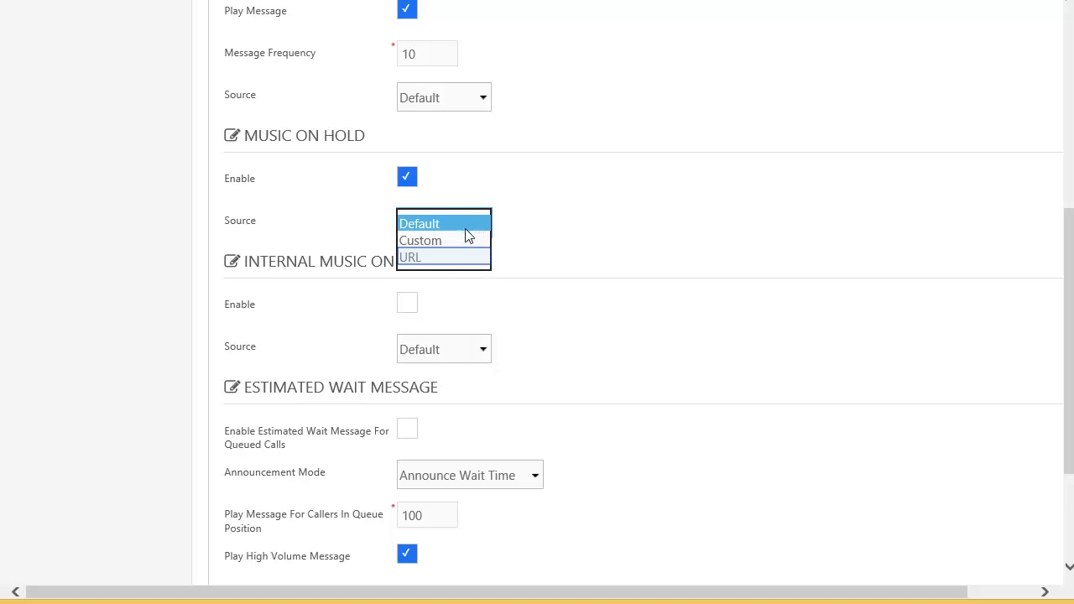
click(461, 257)
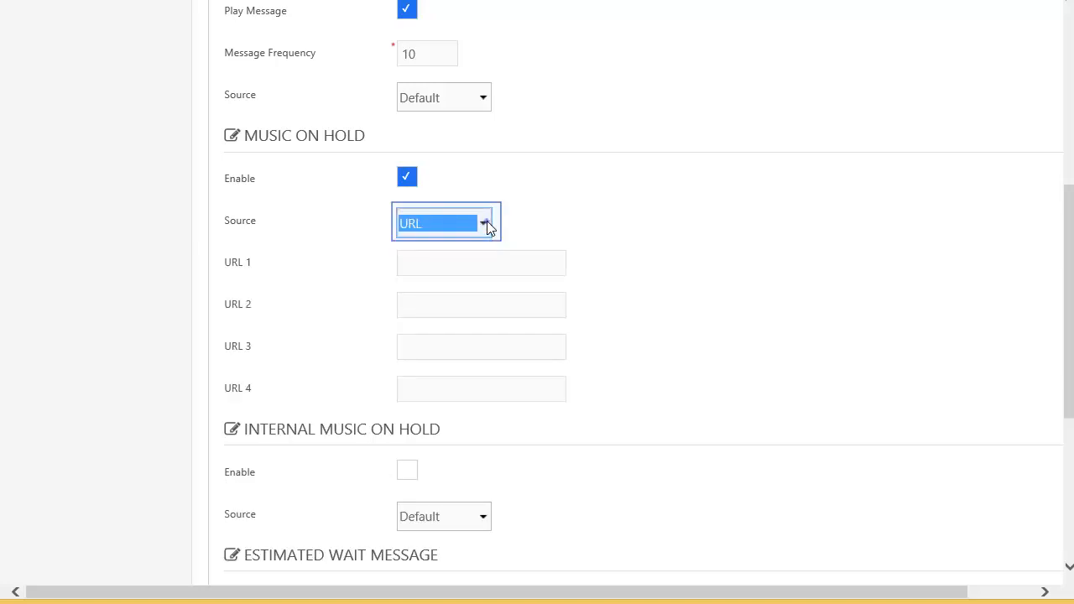
click(485, 224)
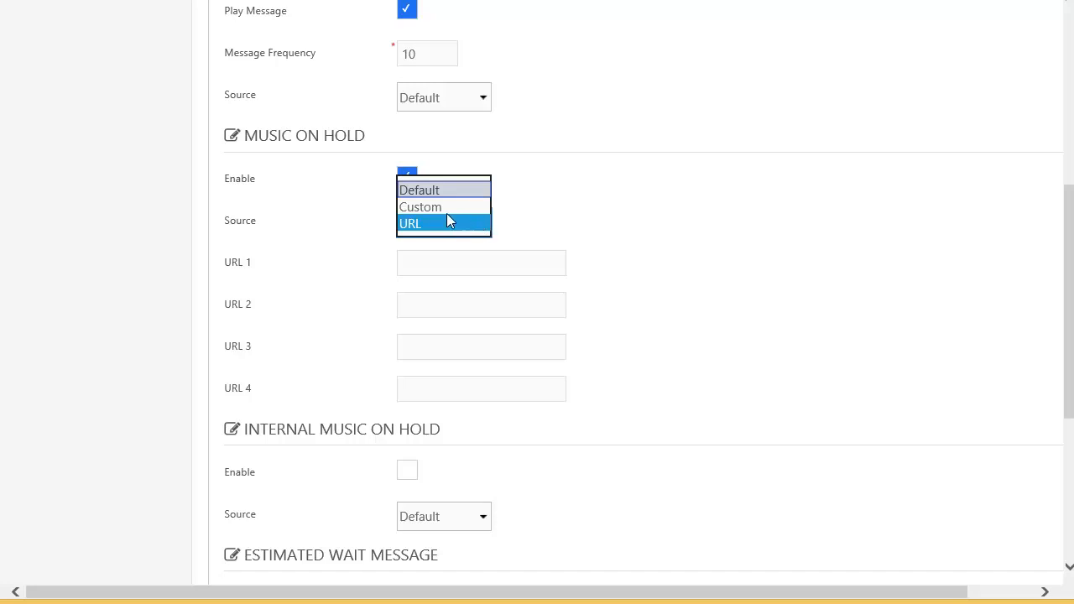
click(433, 190)
scroll(350, 518, down, 3)
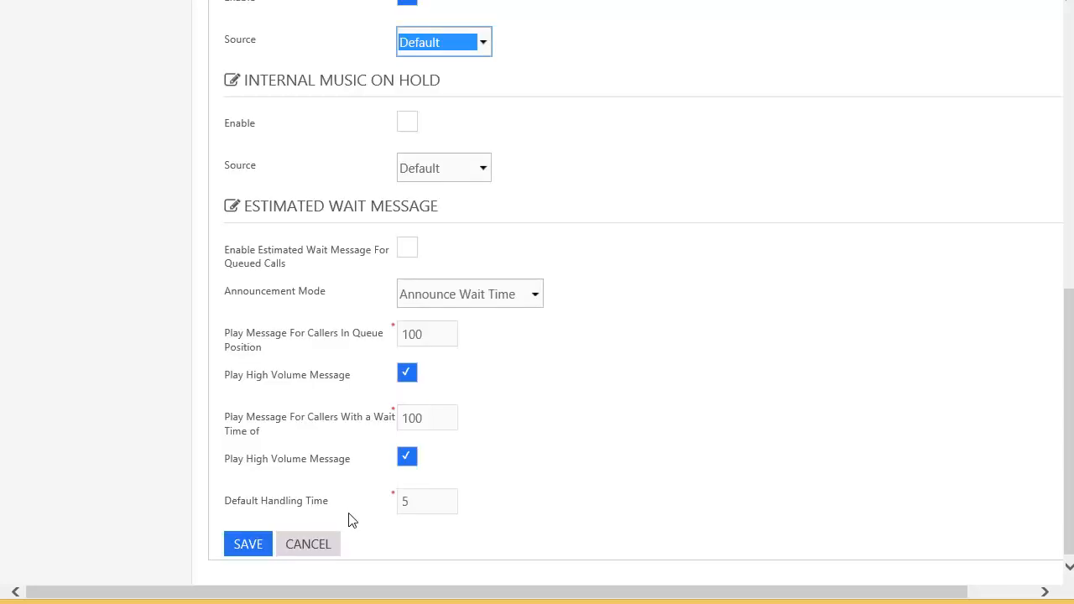
click(231, 541)
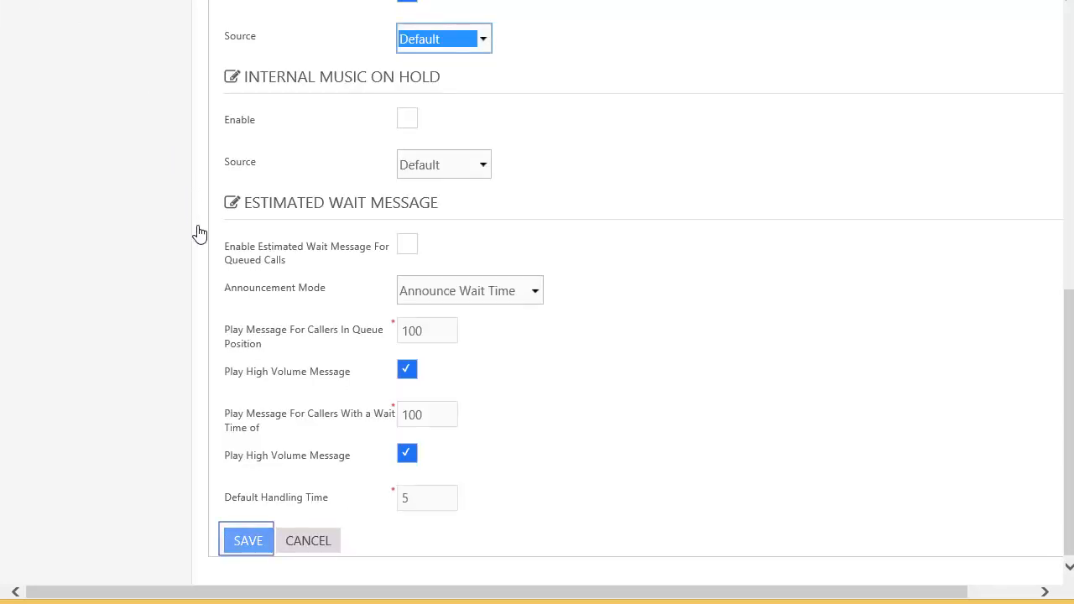
click(228, 541)
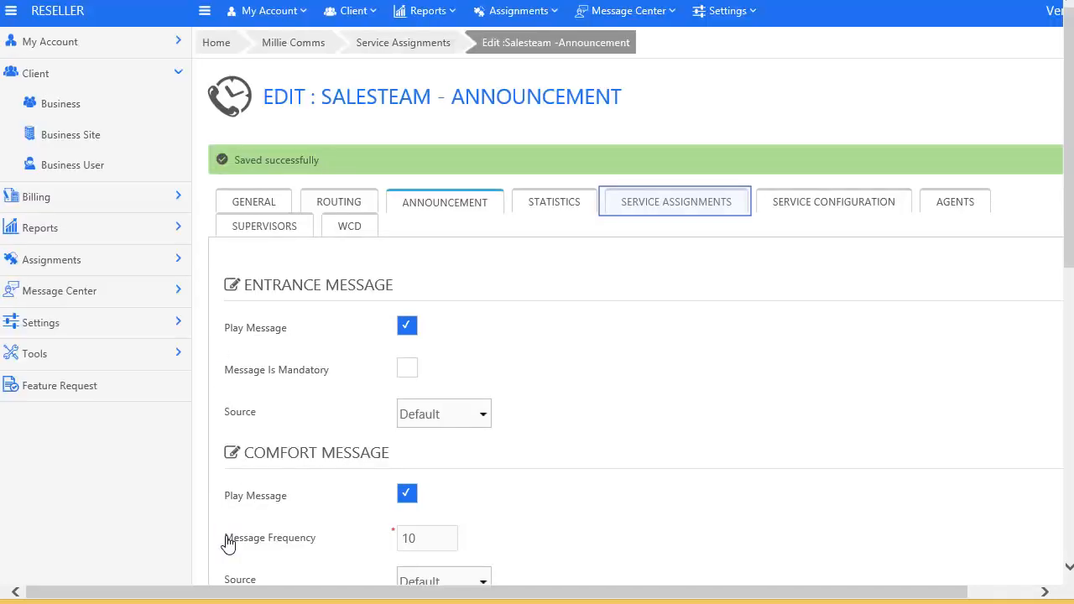
Step: Tick BW-Voice Messaging User and BW-Call Forwarding Selective for Salesteam and save the assignments
click(661, 205)
scroll(284, 373, down, 2)
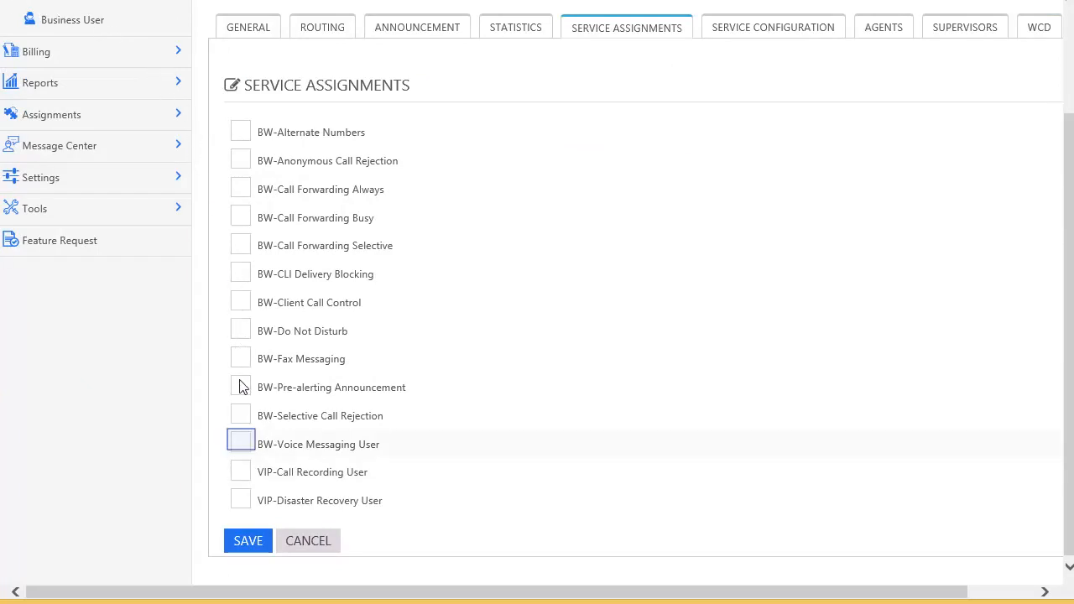
click(241, 444)
click(241, 246)
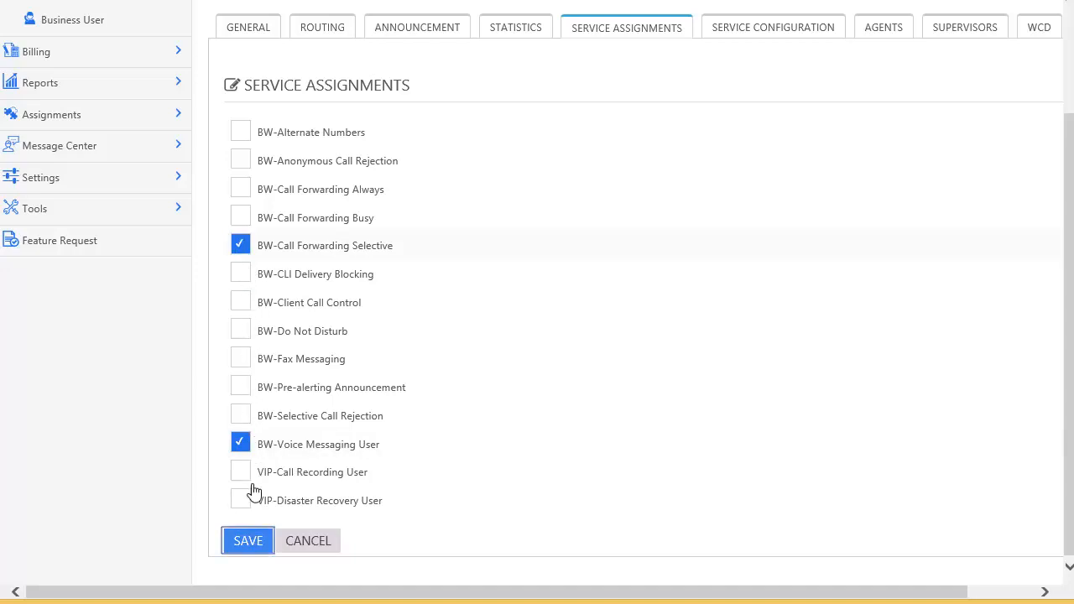
click(251, 545)
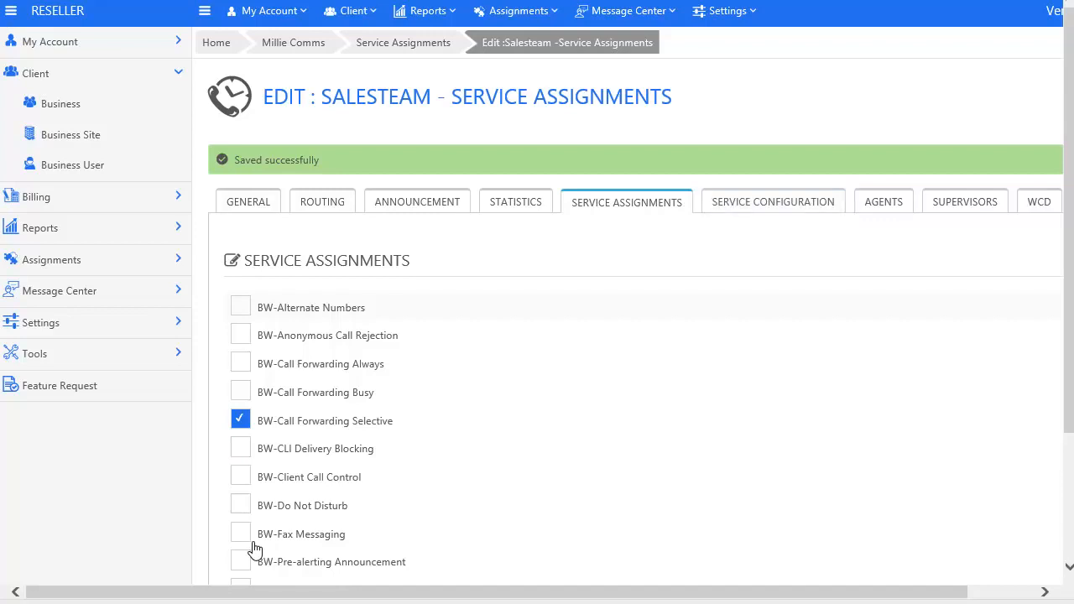
click(739, 208)
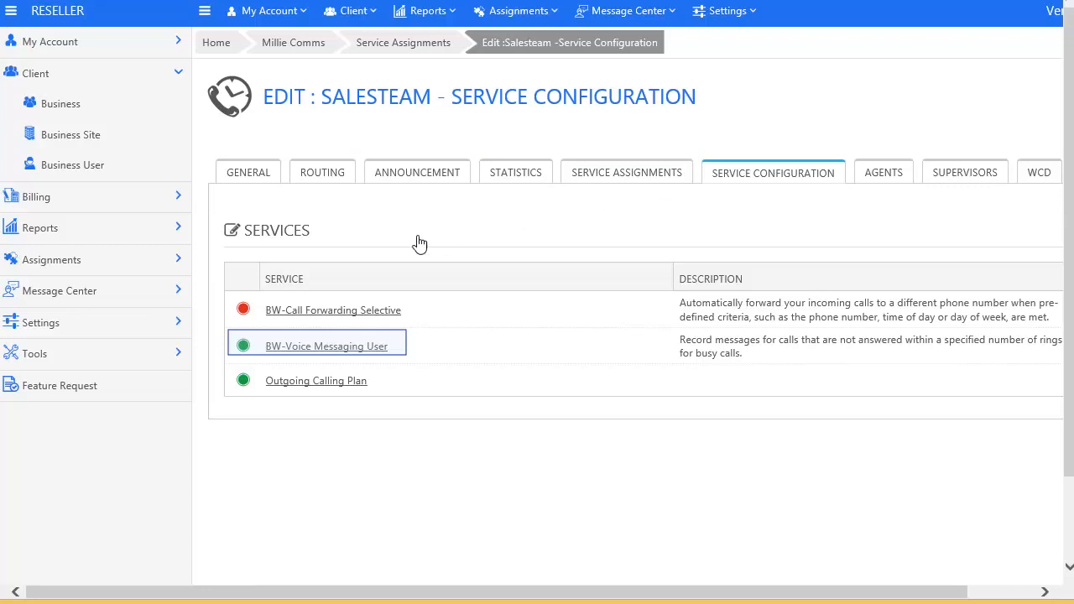
Step: Enter the new-message notification e-mail and stop sending busy calls to voicemail, keeping system greetings
click(304, 347)
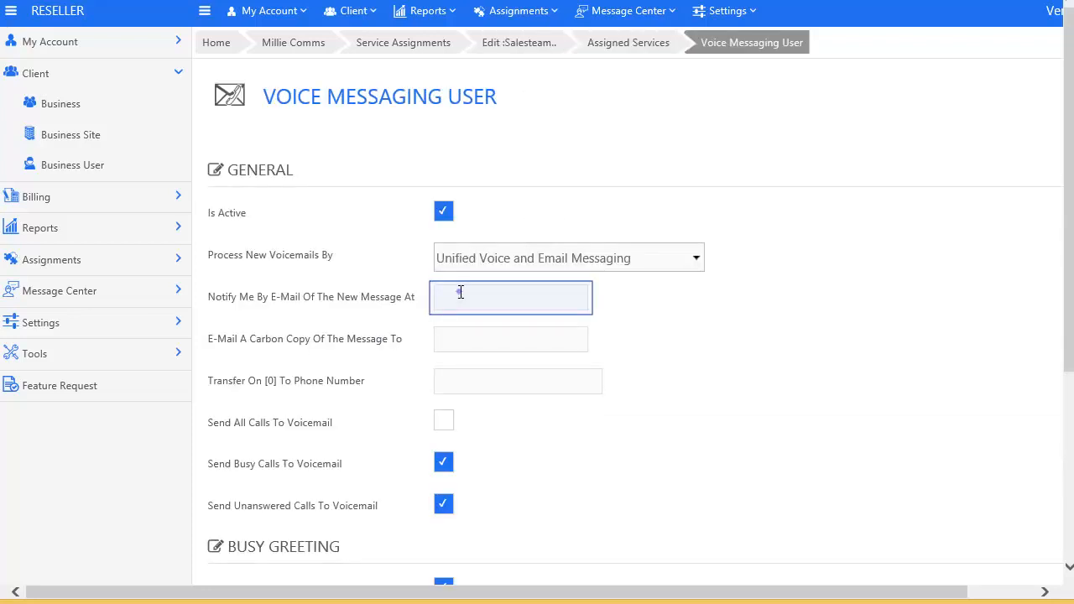
click(461, 292)
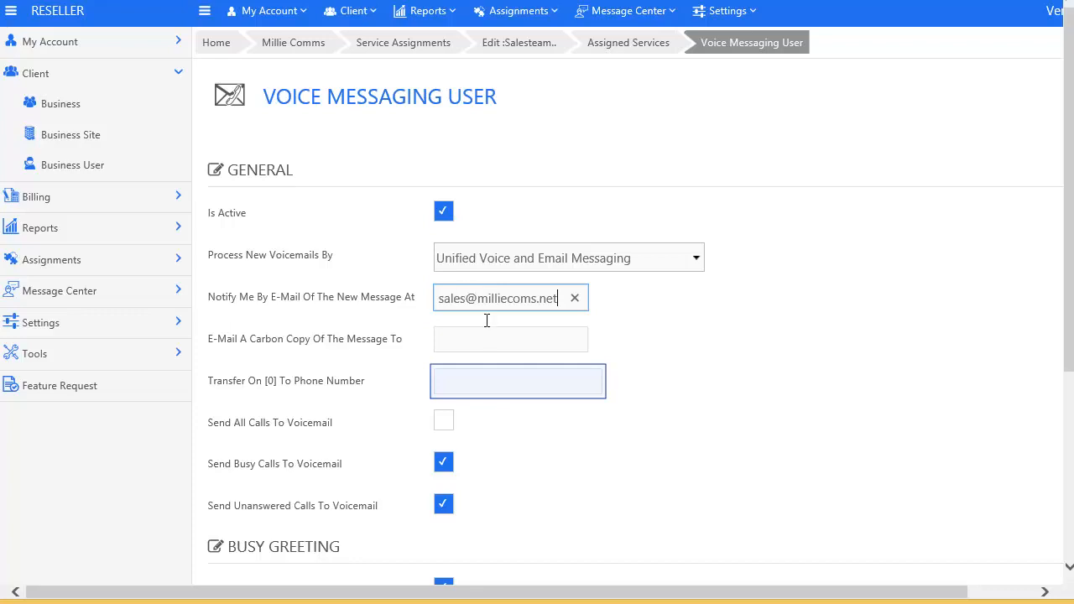
click(493, 382)
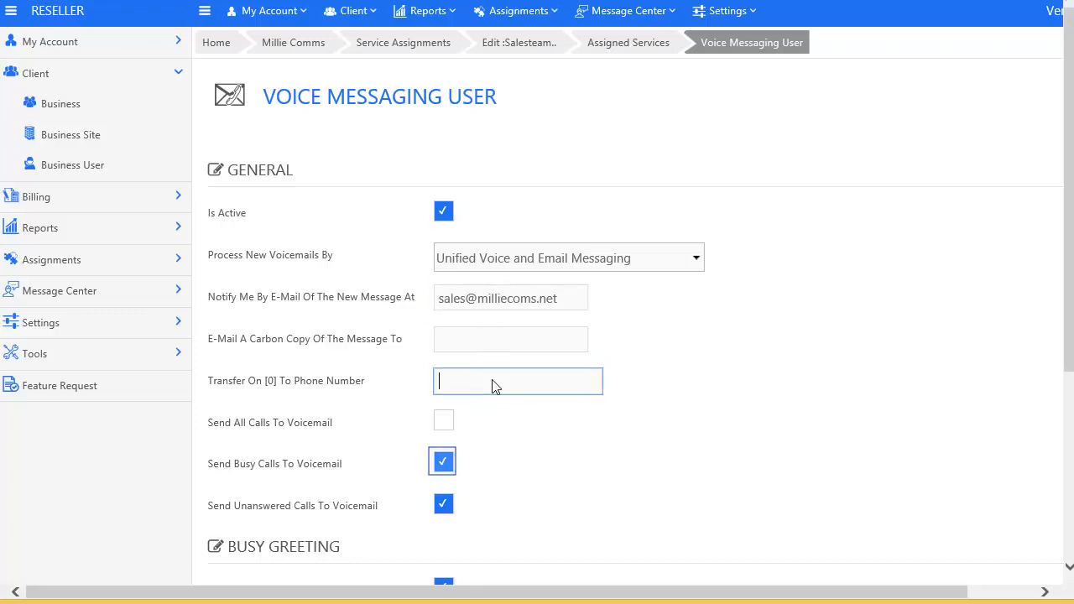
click(444, 467)
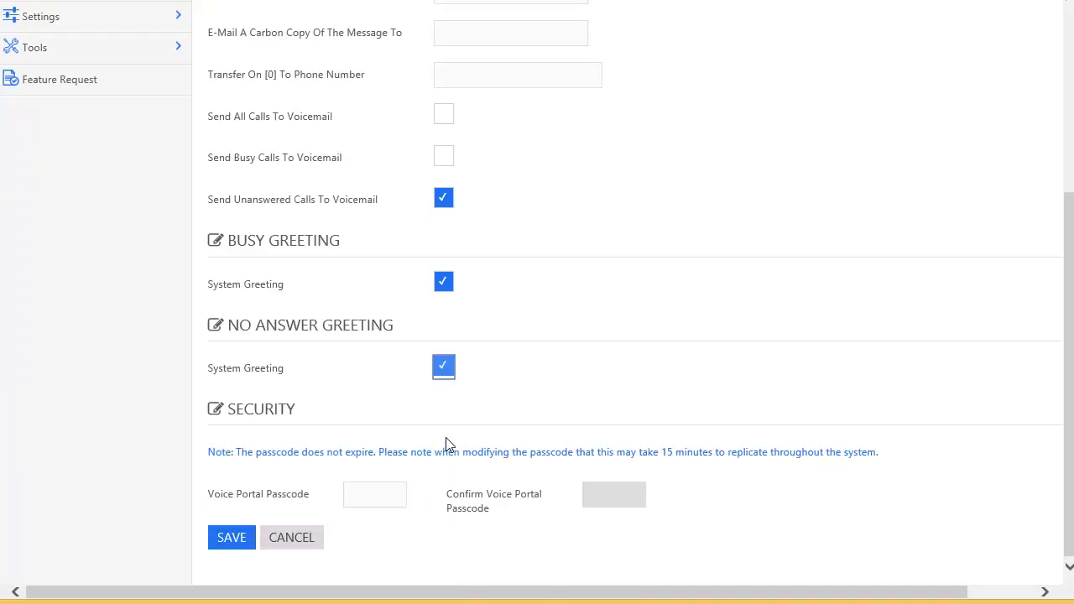
click(447, 368)
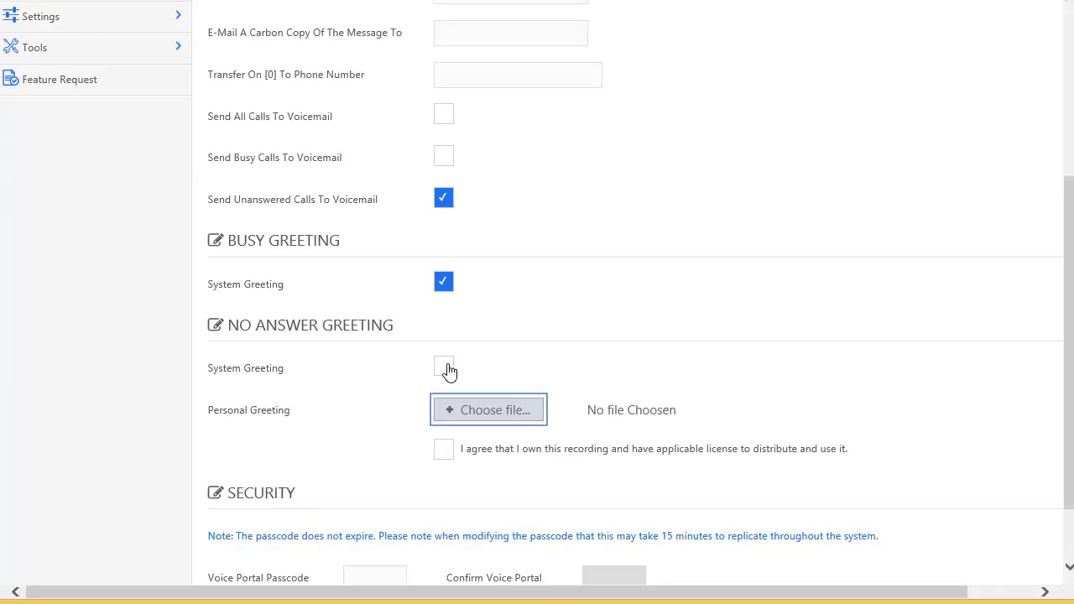
click(459, 411)
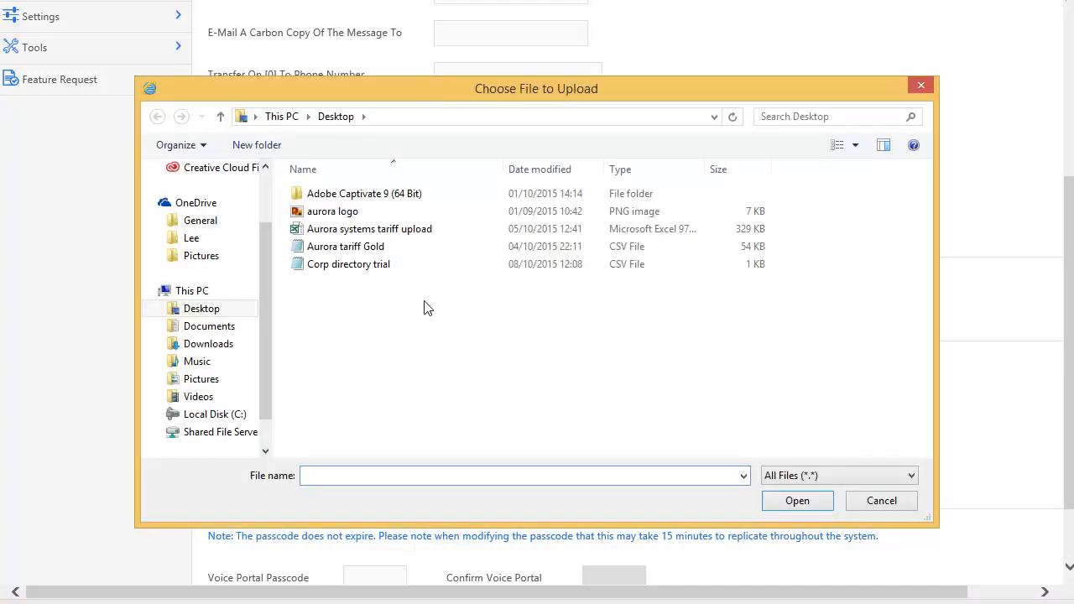
key(Escape)
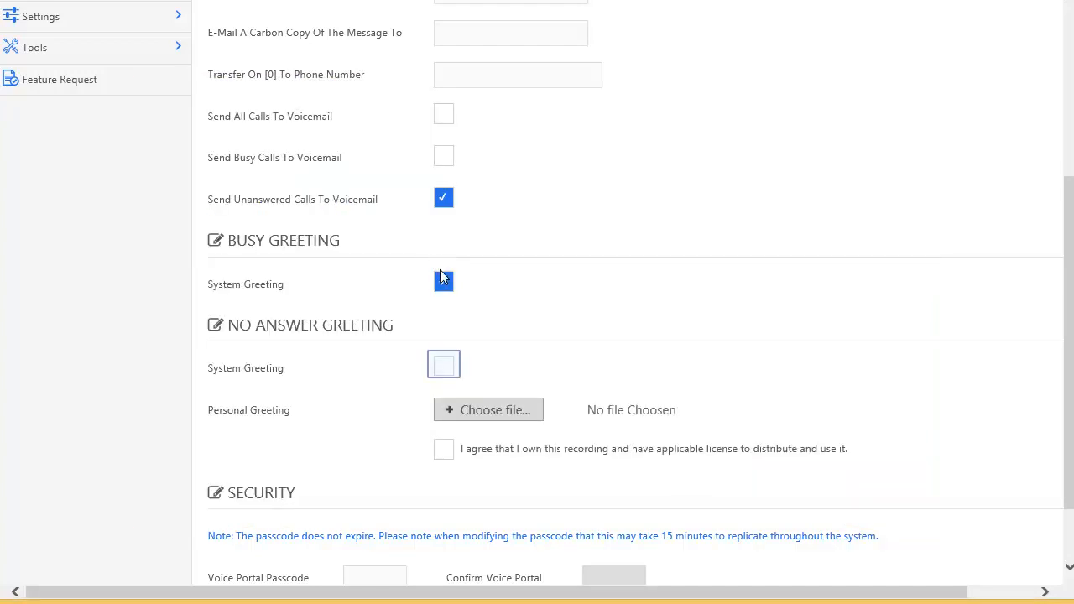
click(443, 280)
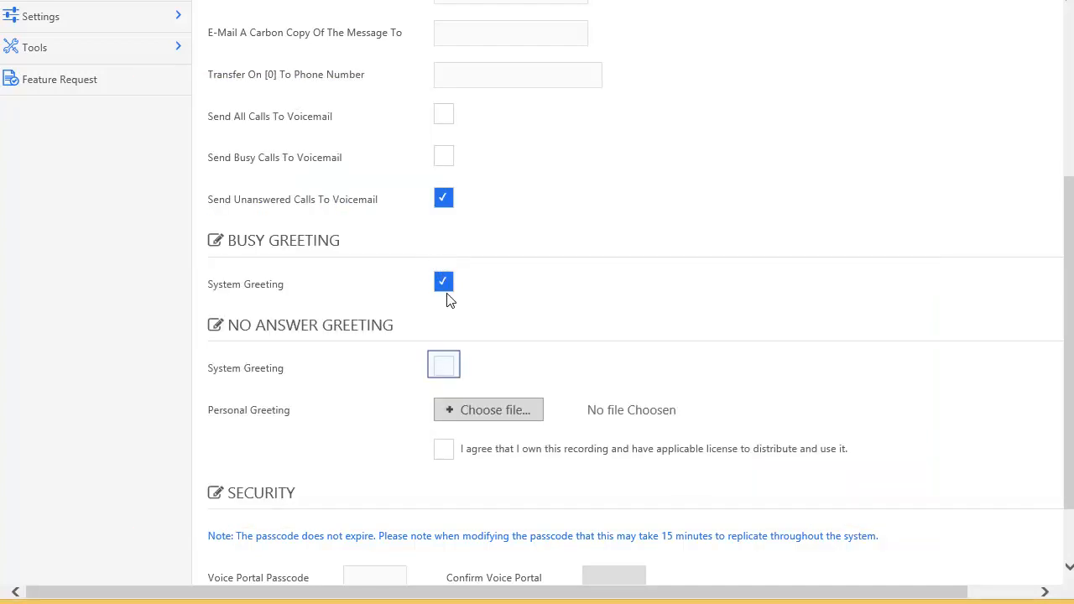
click(444, 365)
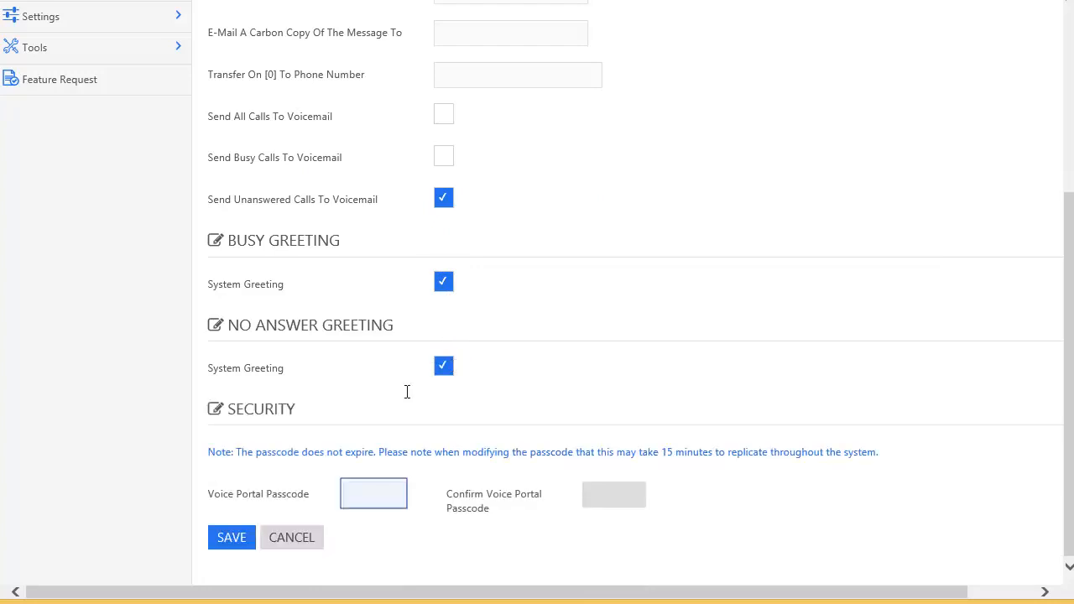
Step: Set and confirm the voice portal passcode, then save the voice messaging settings
click(388, 493)
text(••••••)
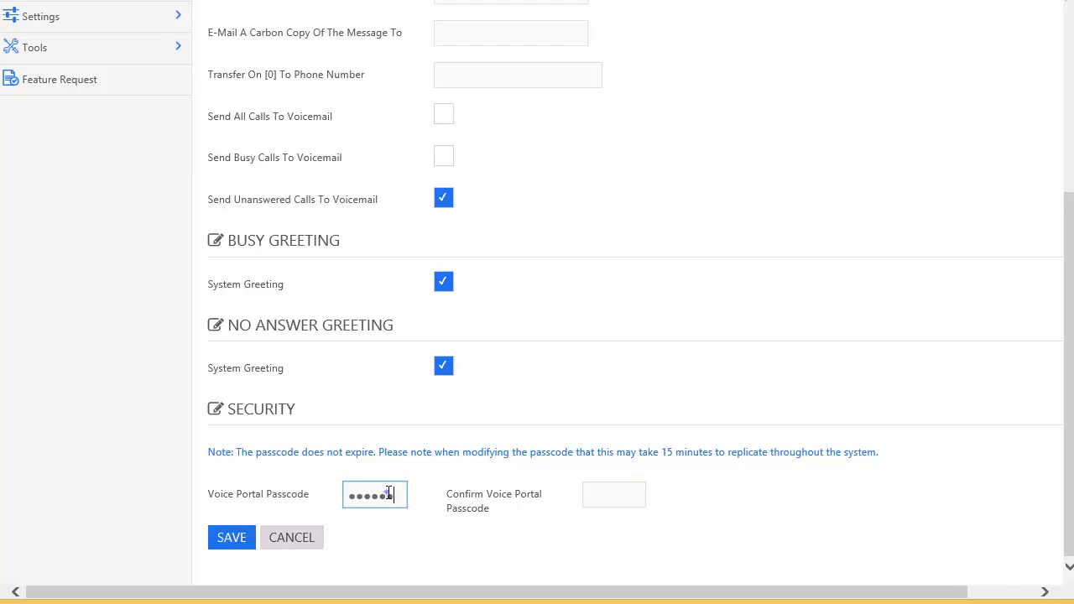
key(Tab)
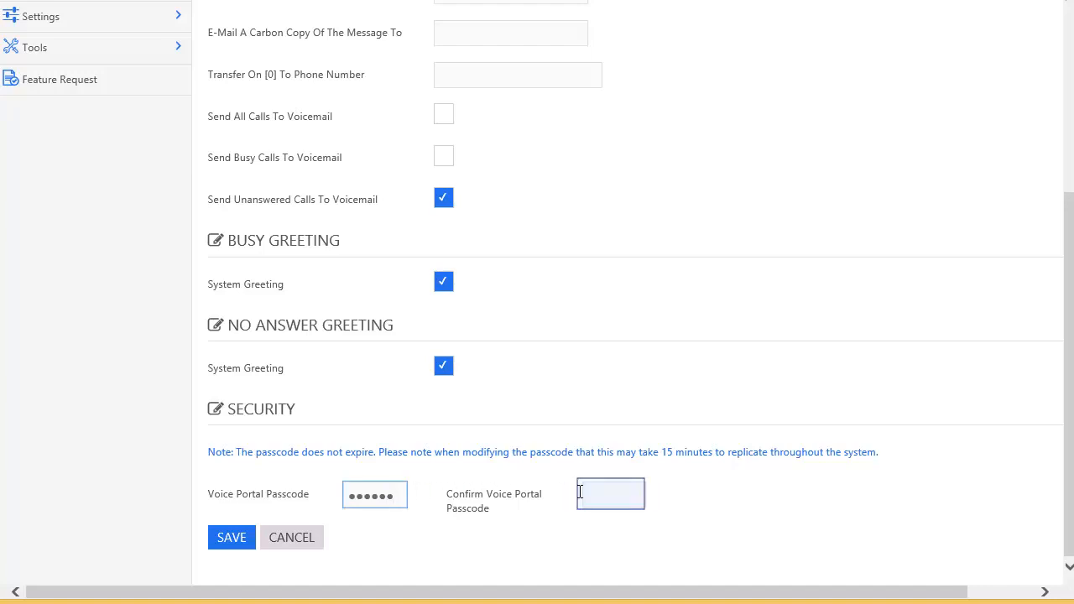
text(••••••)
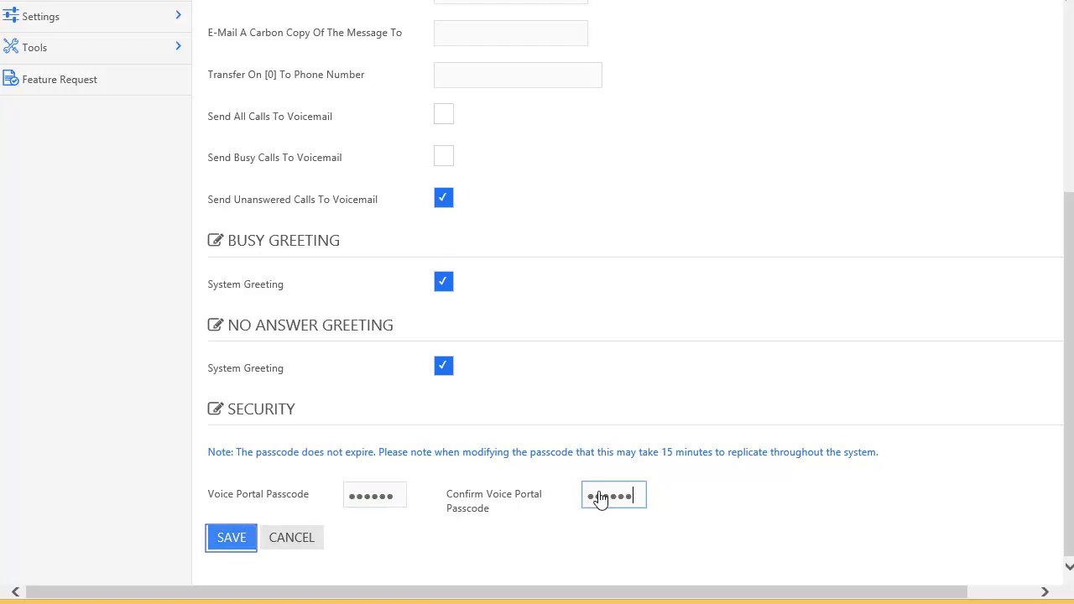
click(232, 541)
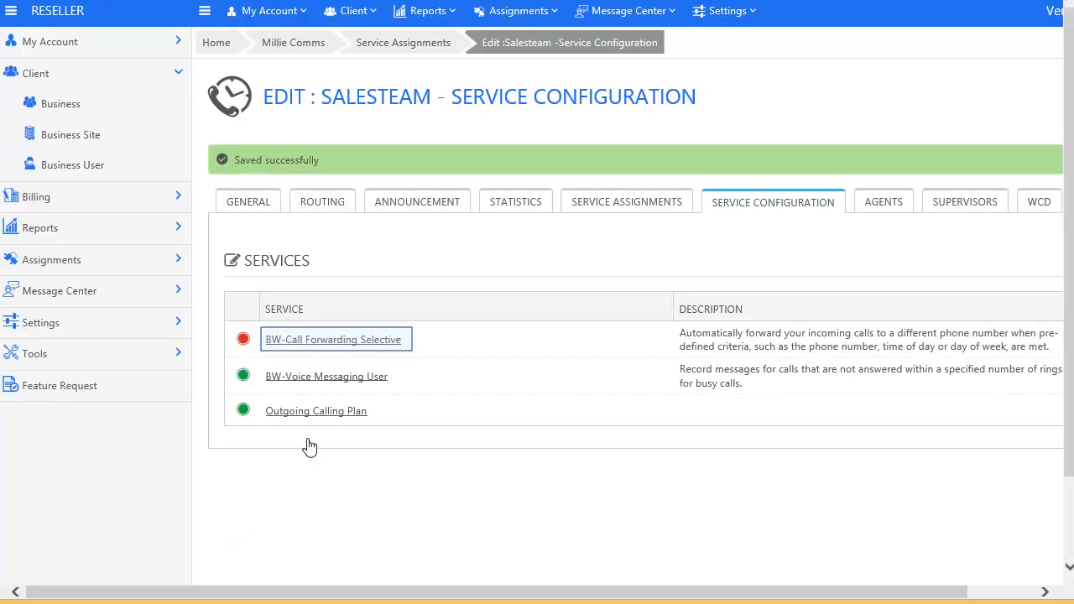
Step: Set the selective forwarding default forward-to number to *557550 and save it
click(317, 340)
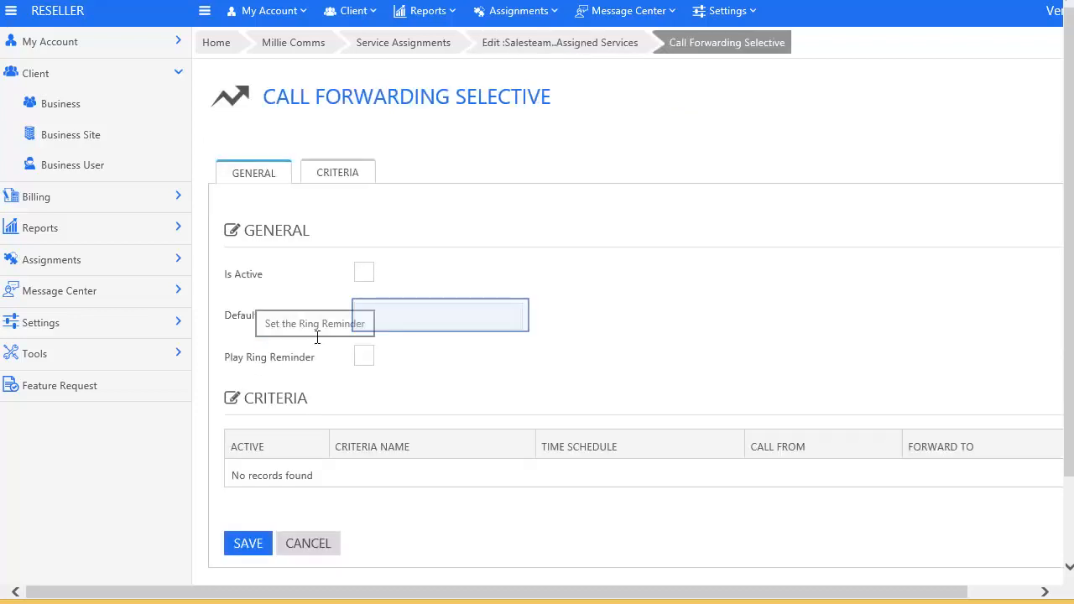
click(380, 319)
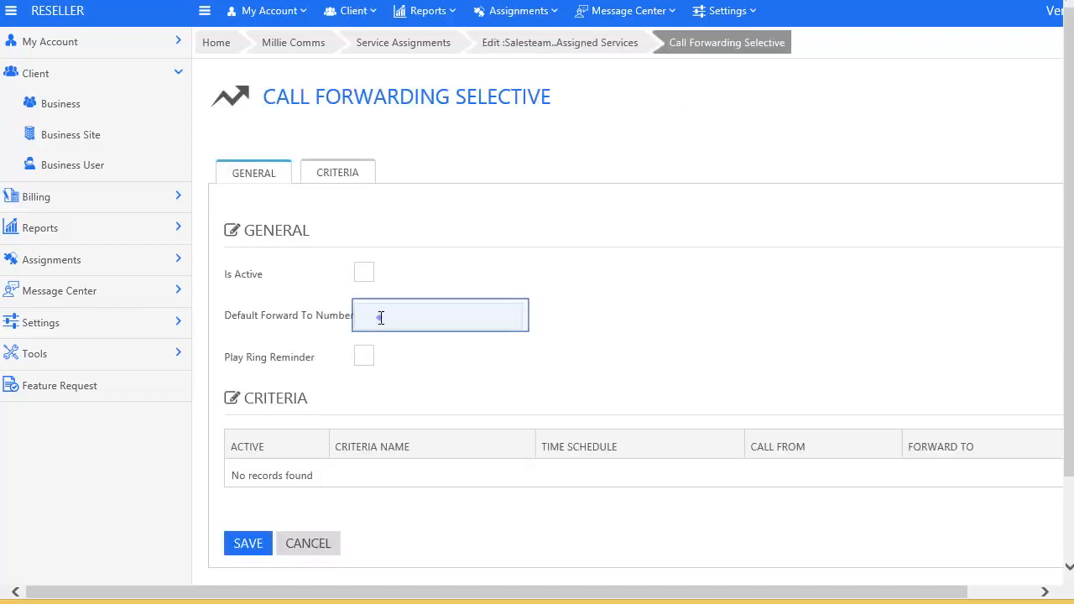
text(*557550)
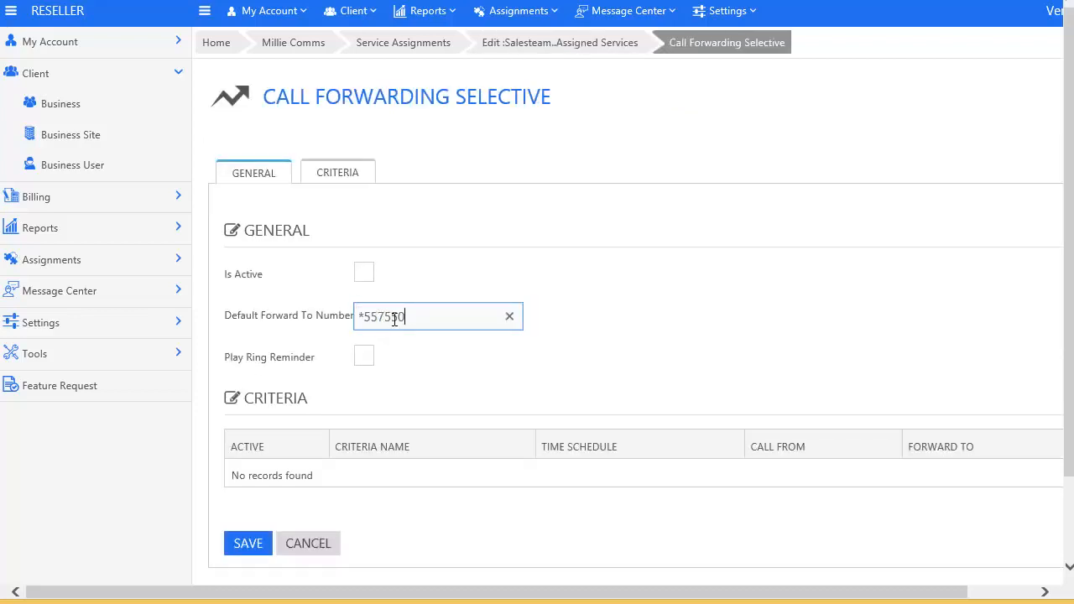
key(Tab)
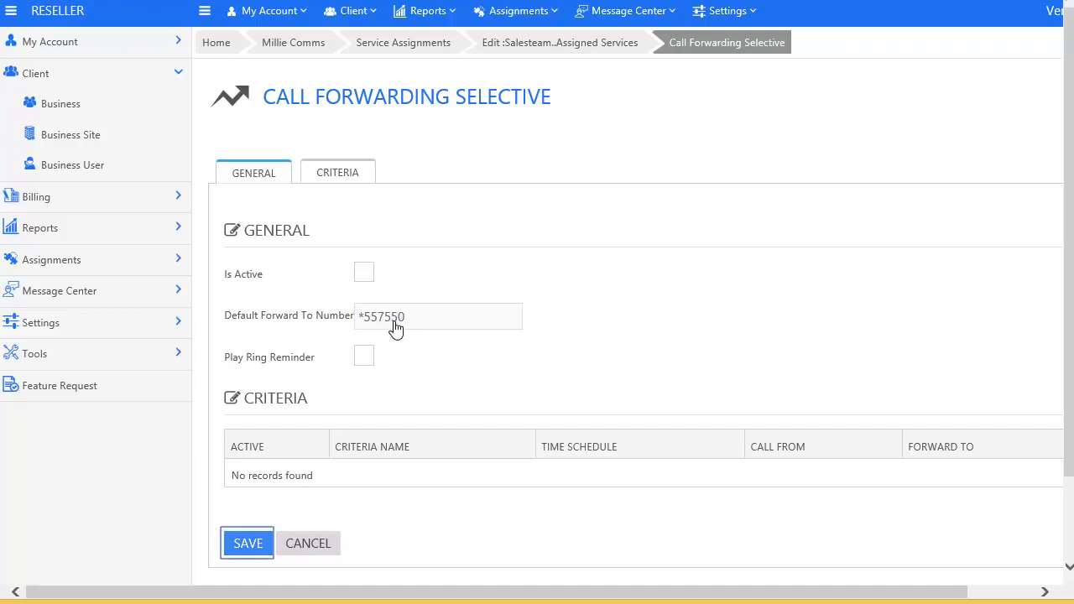
click(250, 546)
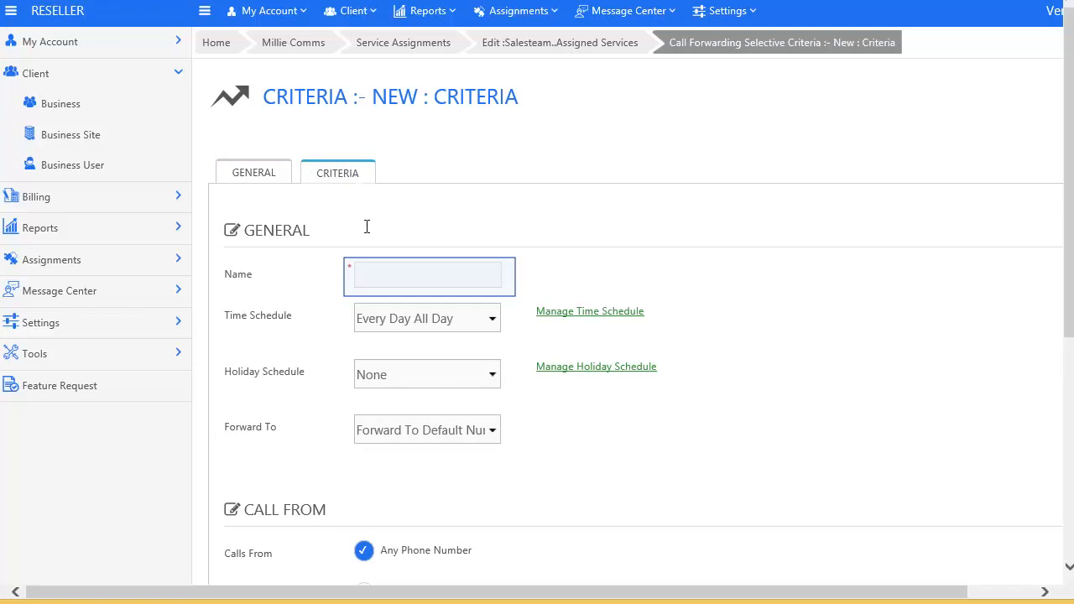
Step: Add a Holidays criterion using the 2016 holiday schedule, forwarding to the default number, and save it
text(Holidays)
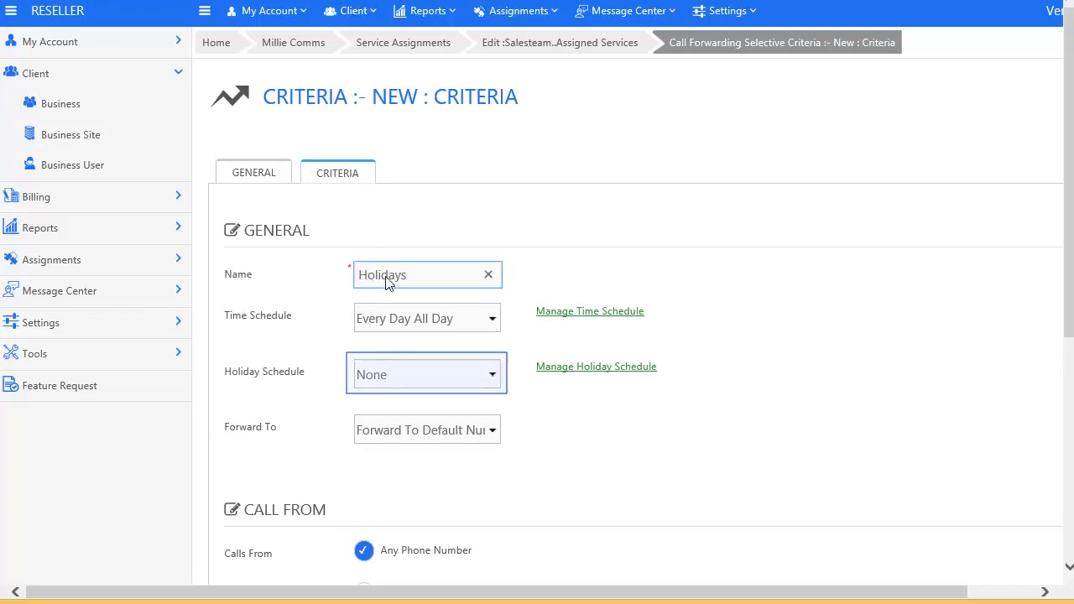
click(449, 377)
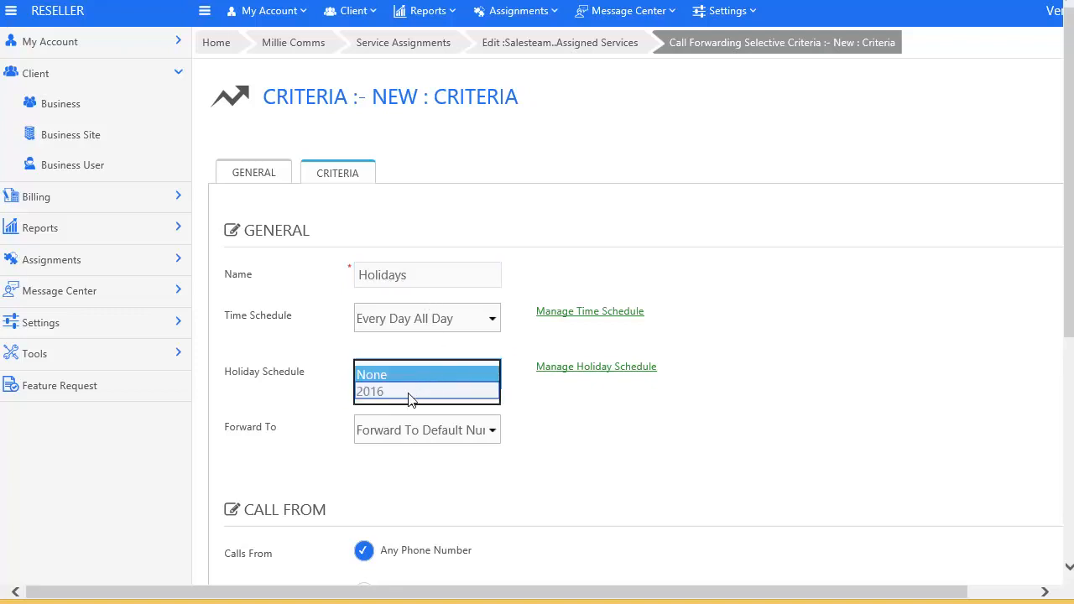
click(412, 393)
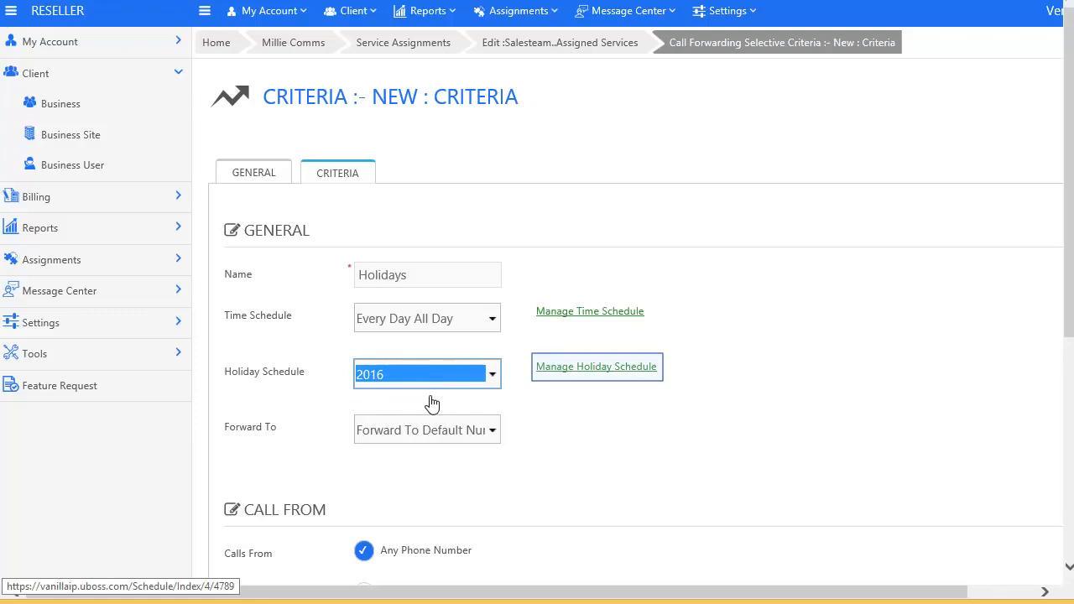
click(597, 371)
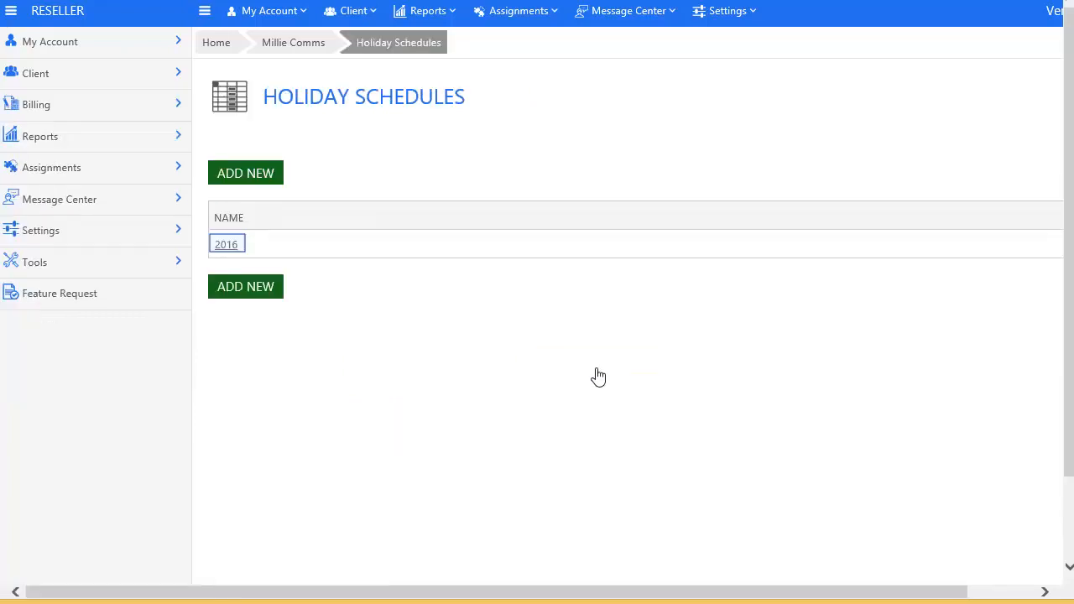
click(232, 245)
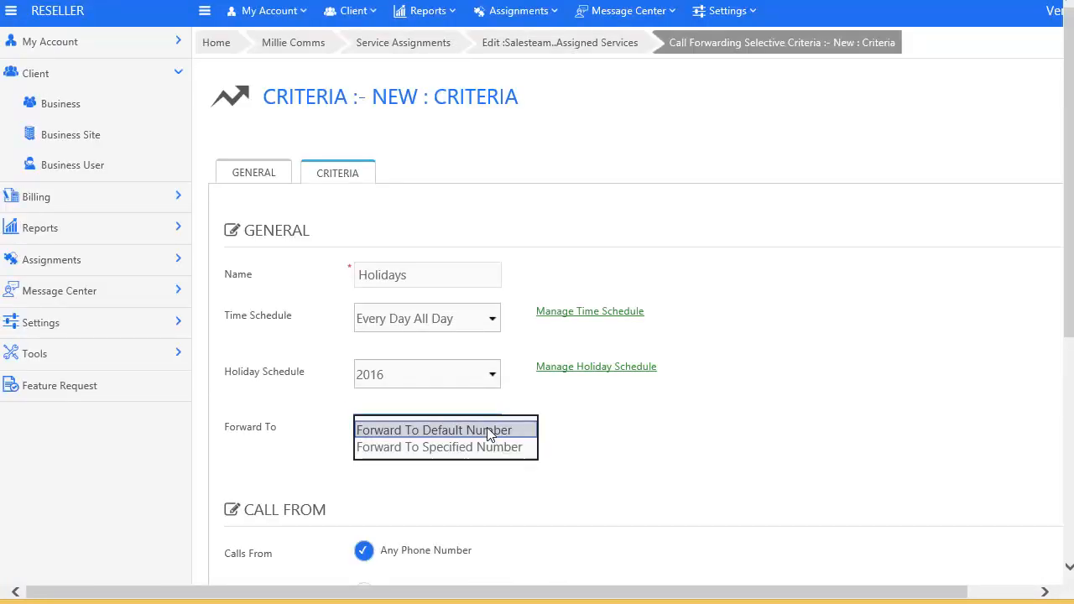
click(489, 430)
scroll(434, 490, down, 3)
scroll(434, 490, down, 1)
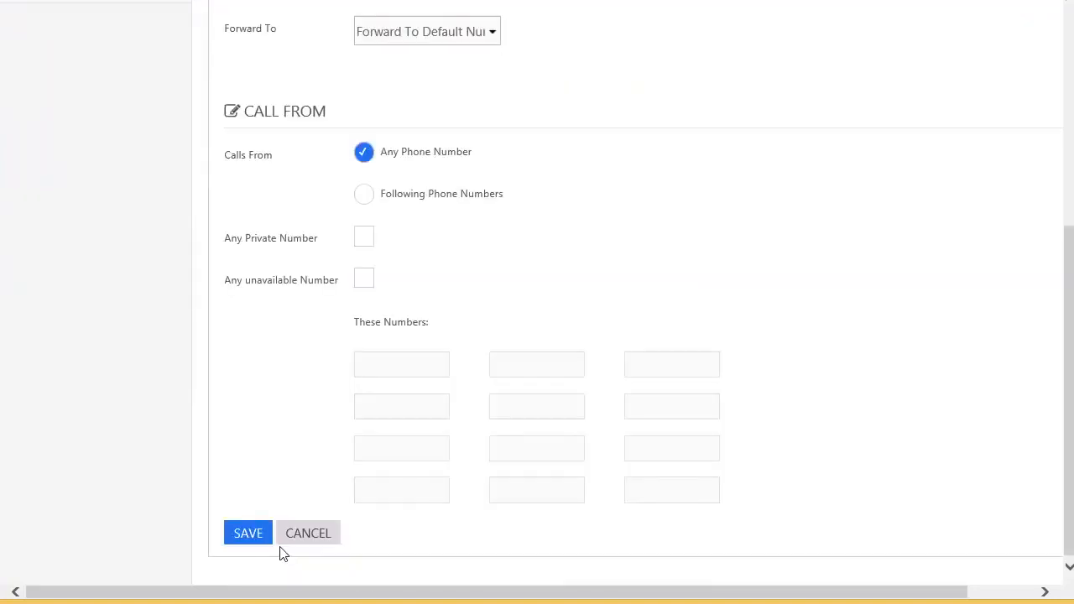
click(256, 531)
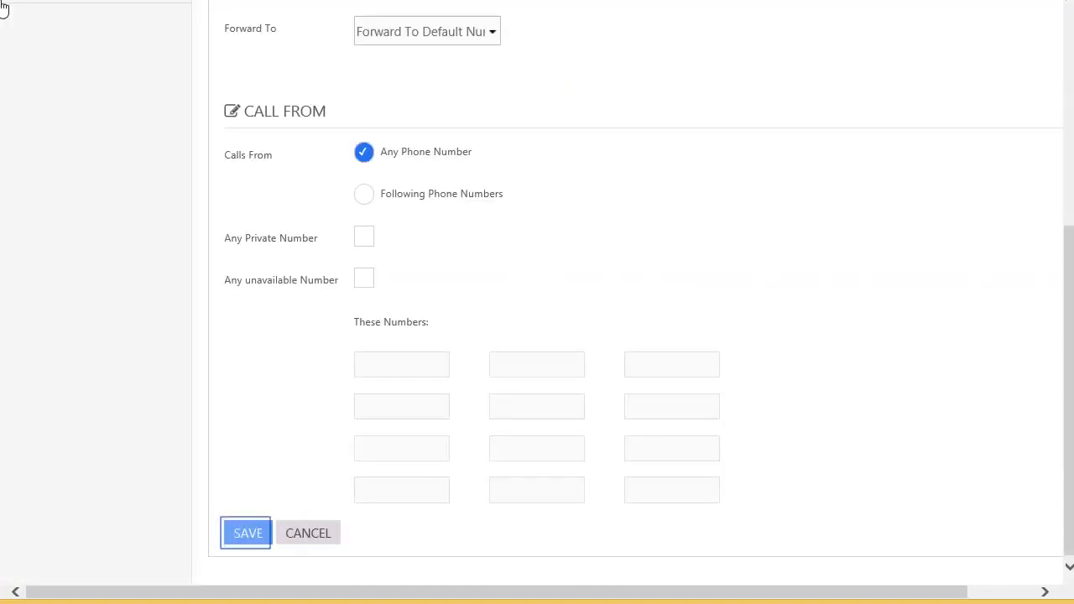
click(256, 537)
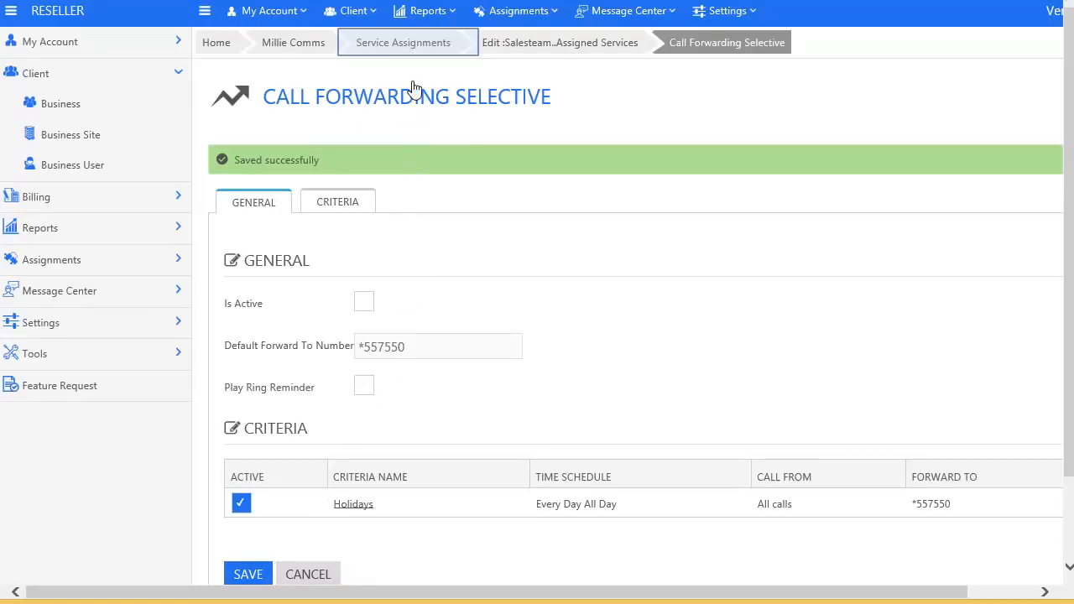
click(413, 47)
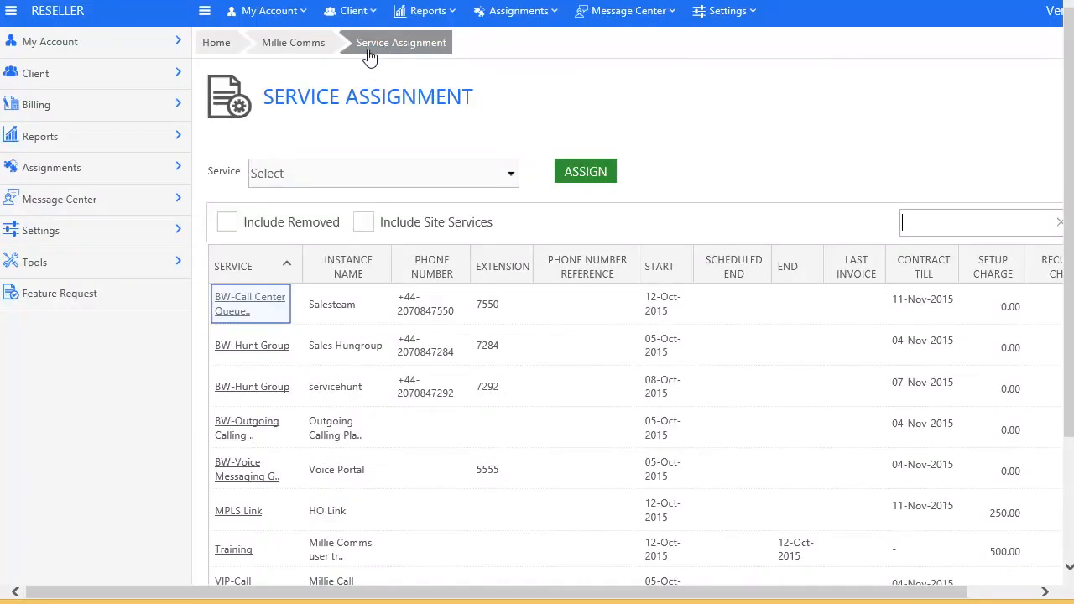
Step: Reopen the Salesteam queue, add the chosen user as its supervisor, and save
click(254, 307)
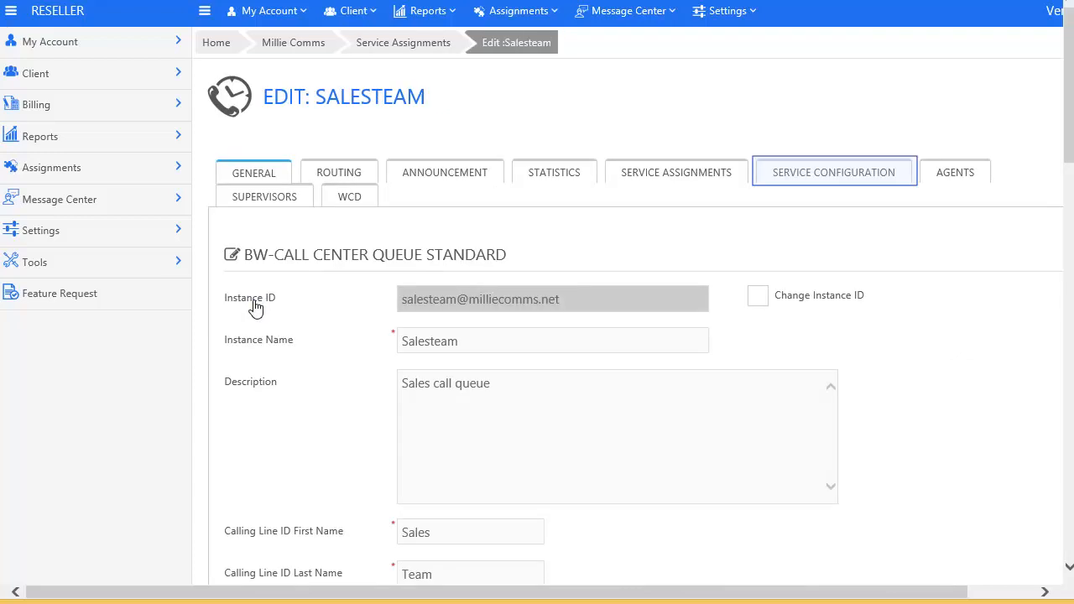
click(832, 175)
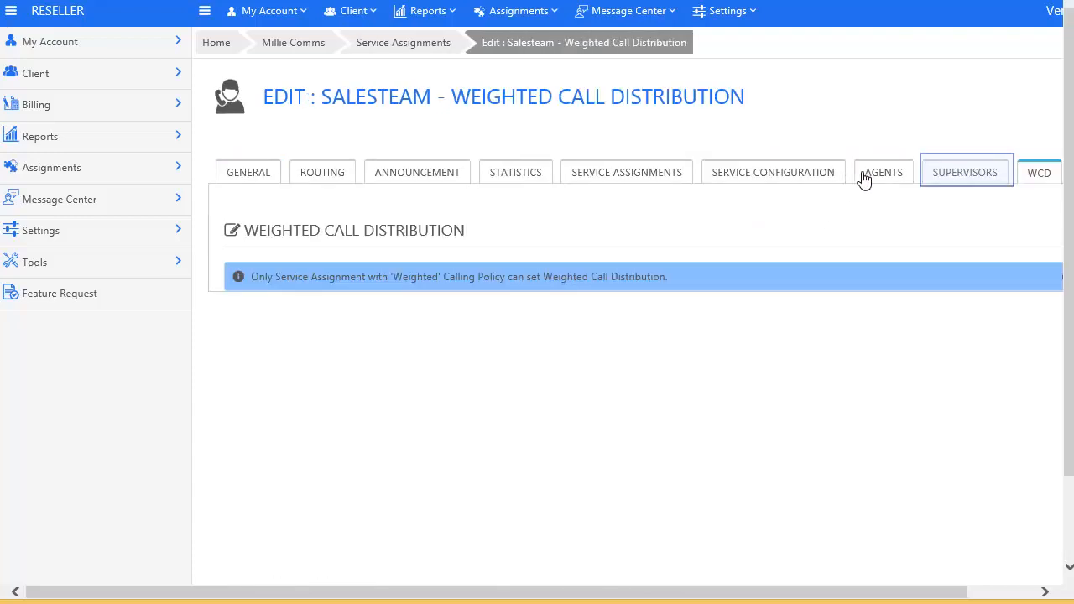
click(942, 172)
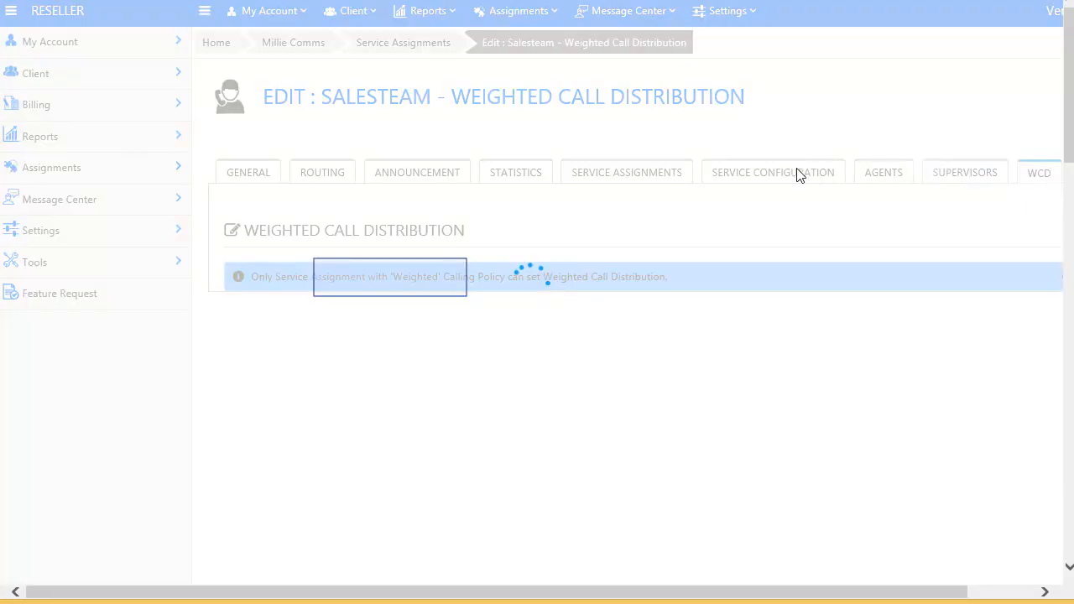
click(453, 278)
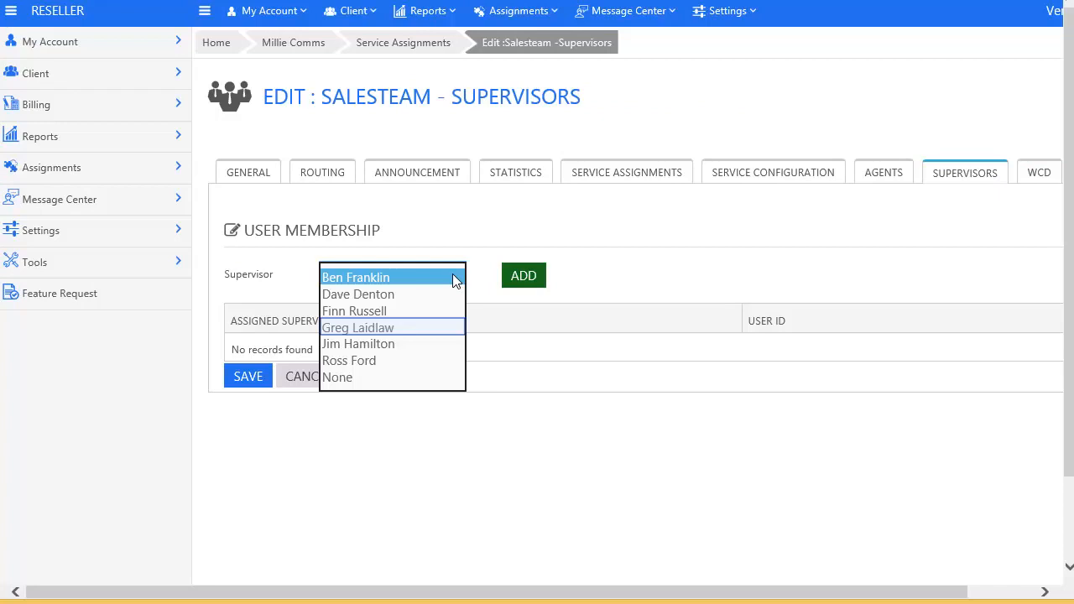
click(393, 330)
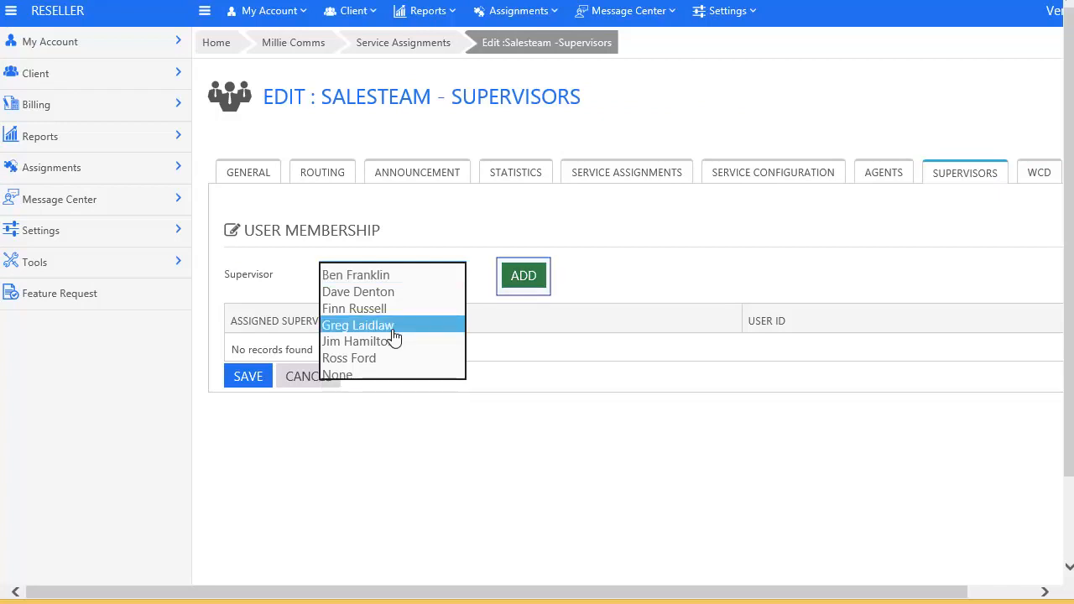
click(516, 284)
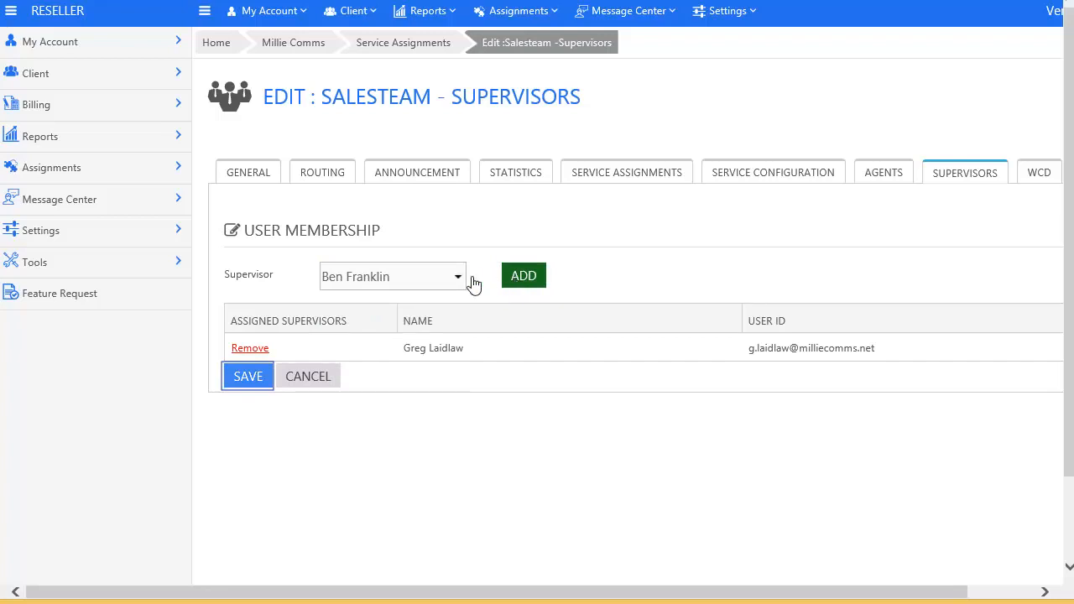
click(248, 377)
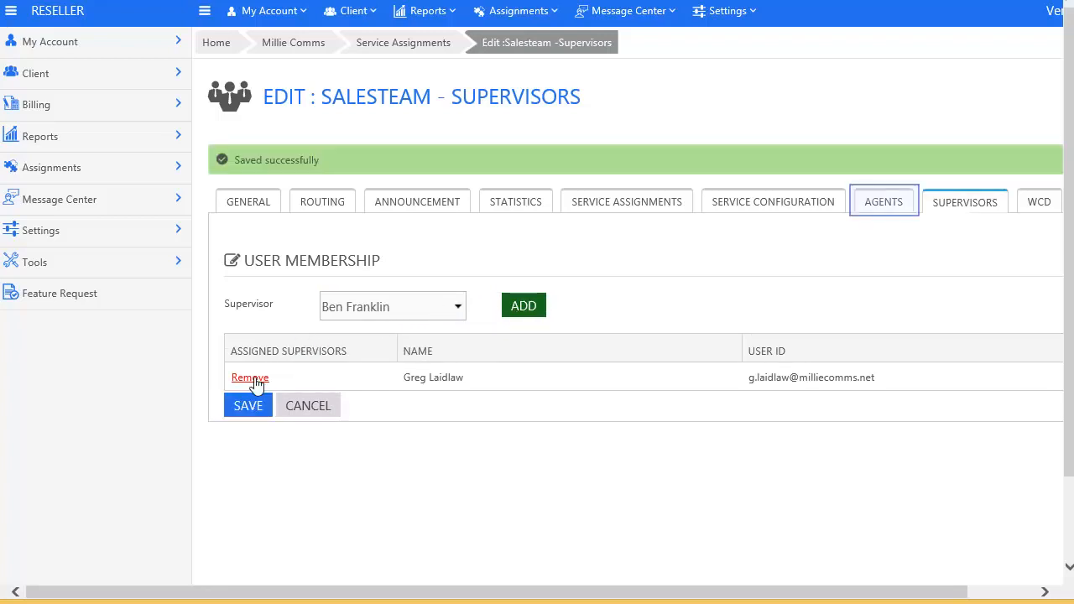
click(877, 205)
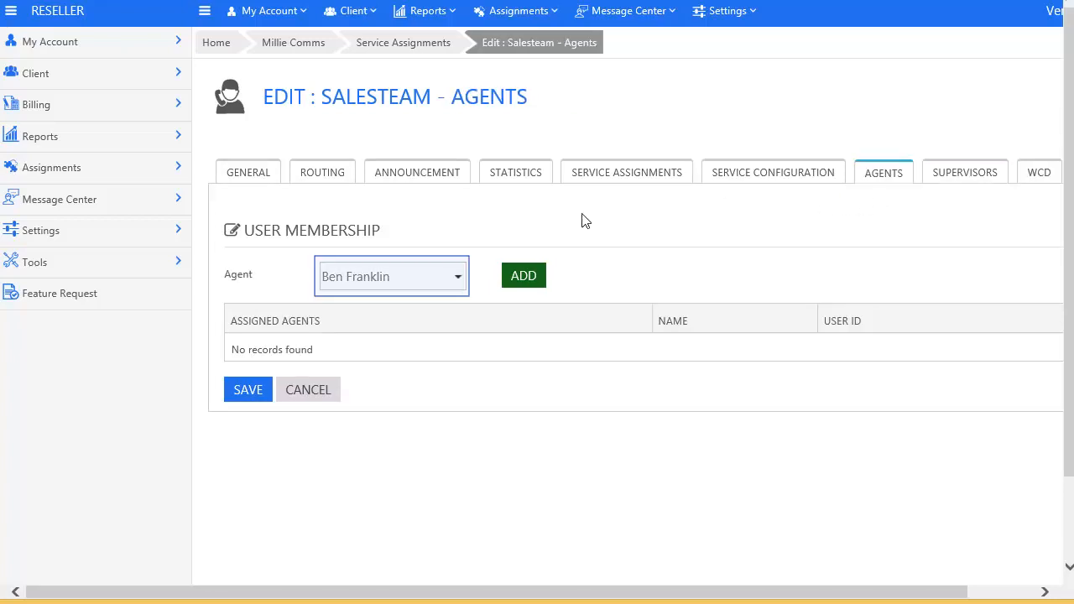
Step: Add the first three users as agents of the Salesteam queue, confirming each
click(458, 274)
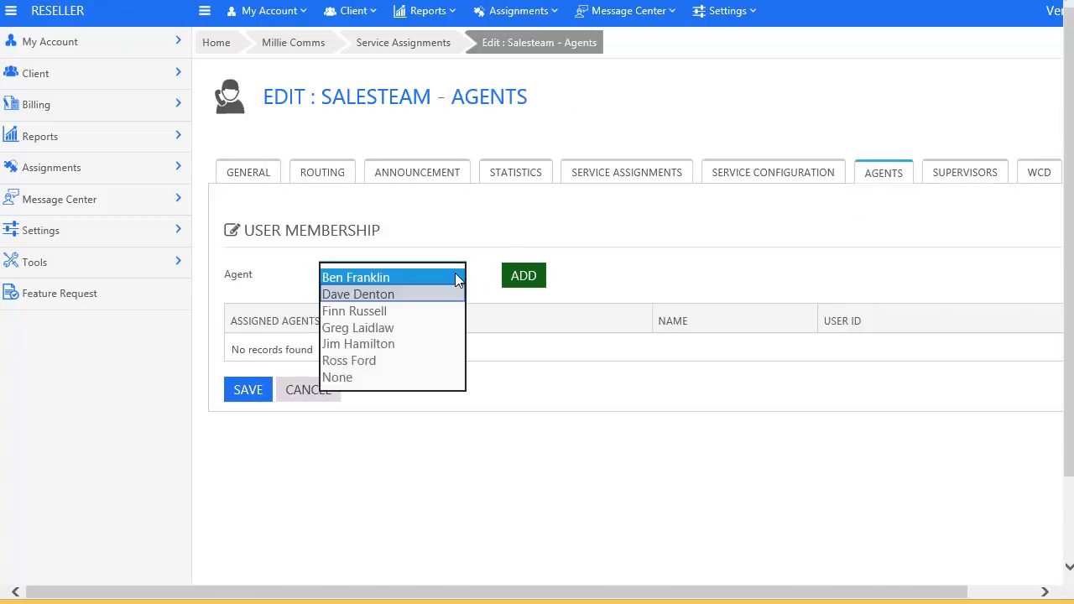
click(396, 294)
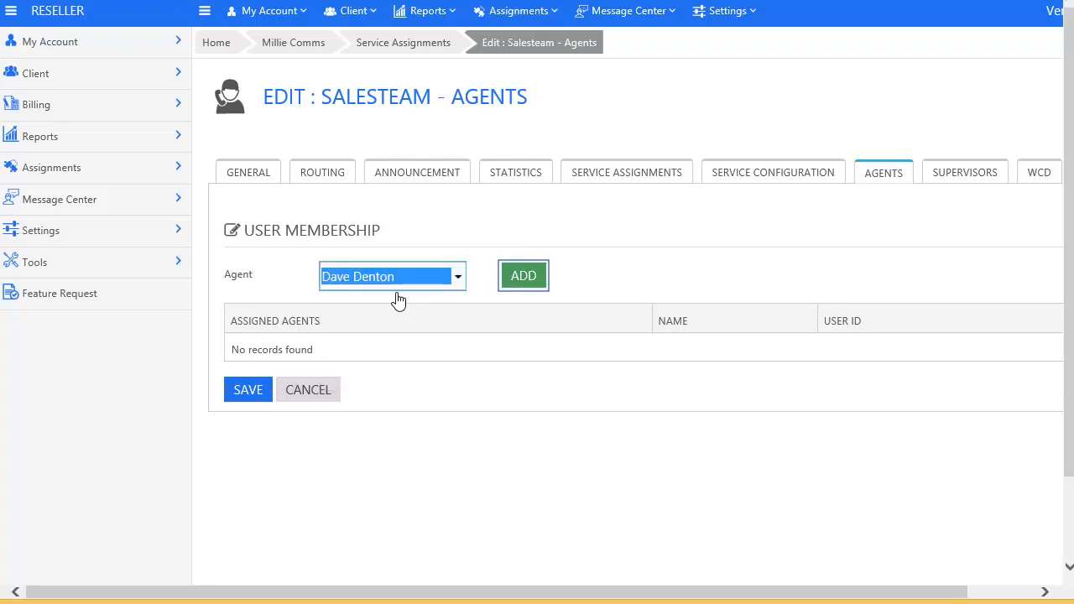
click(522, 284)
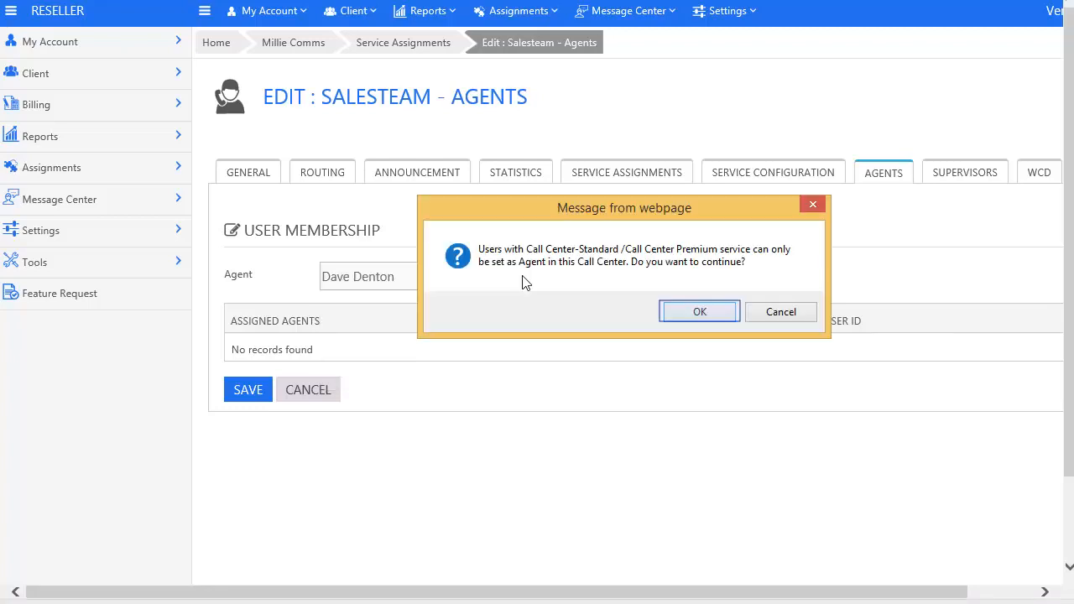
click(715, 311)
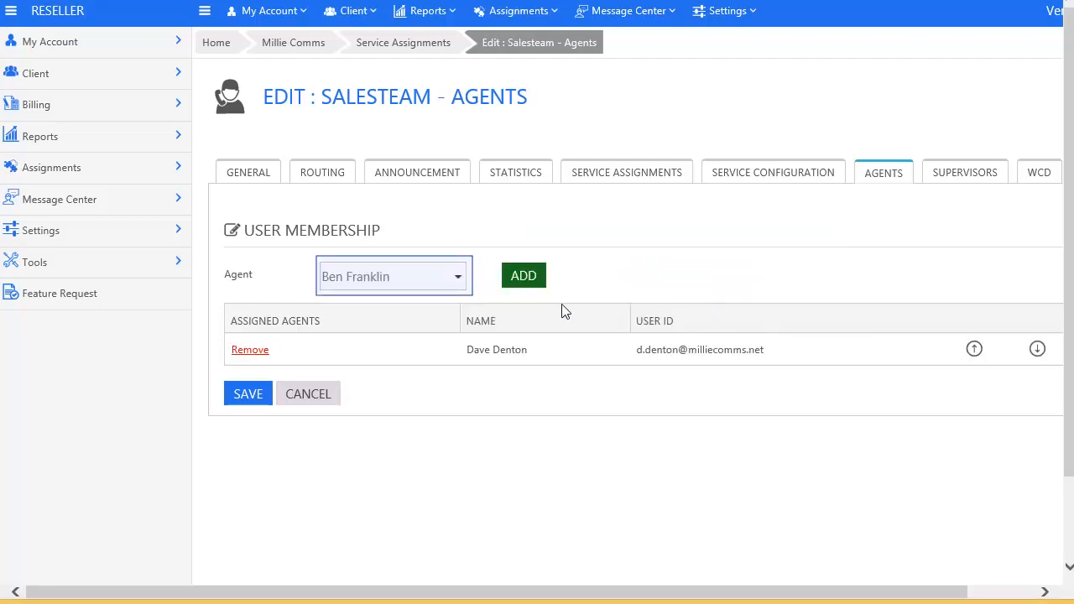
click(460, 283)
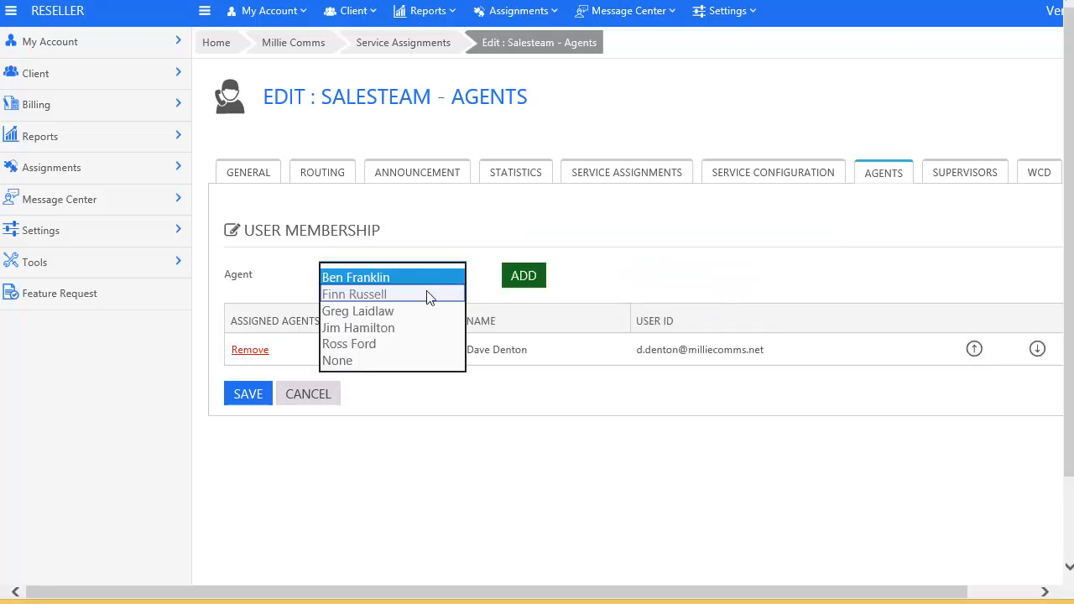
click(426, 293)
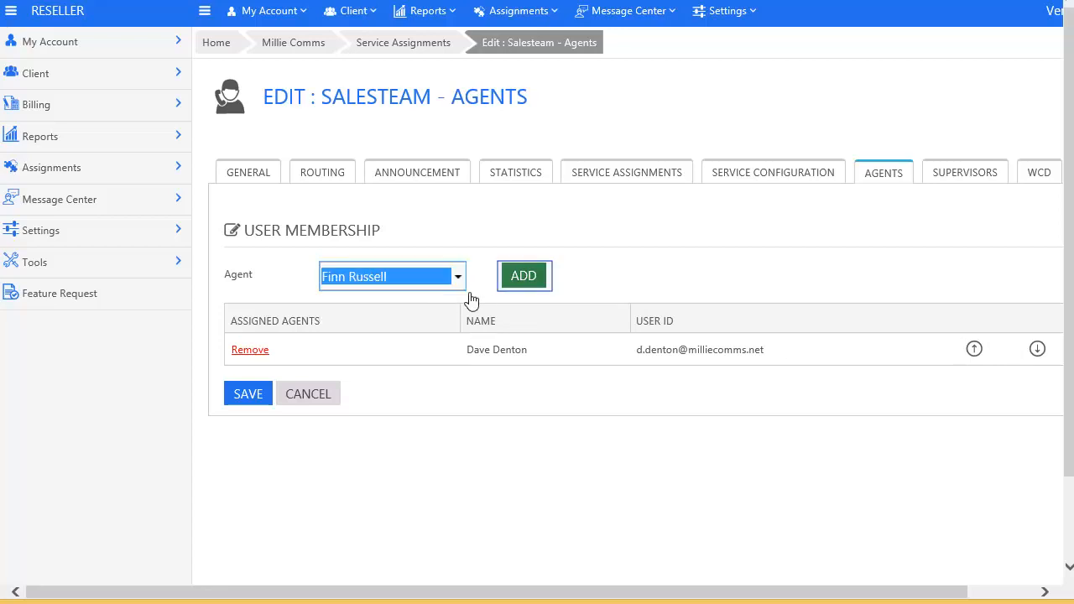
click(521, 285)
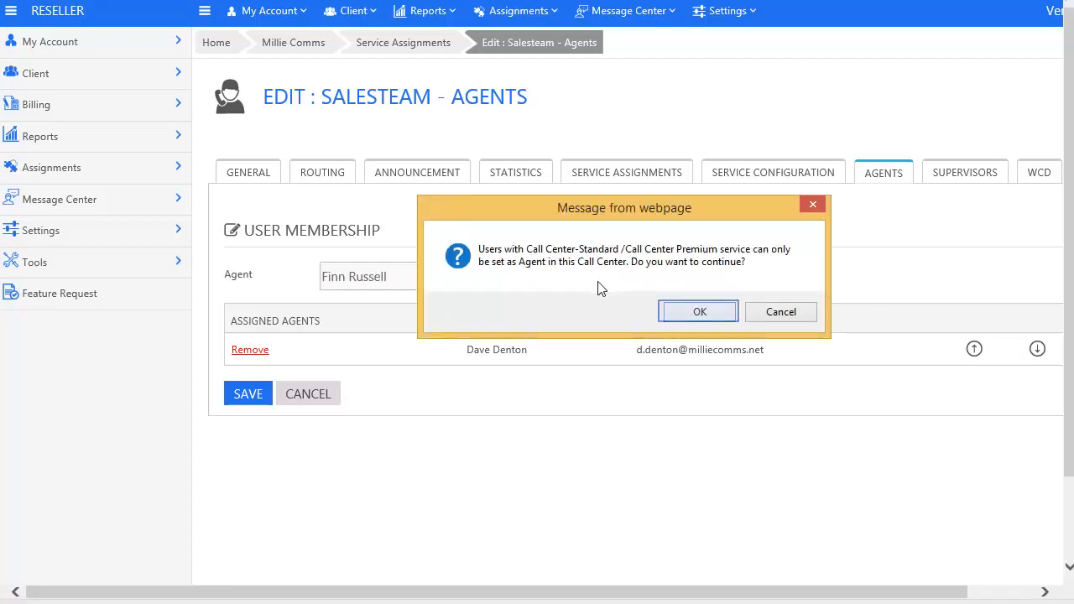
click(690, 312)
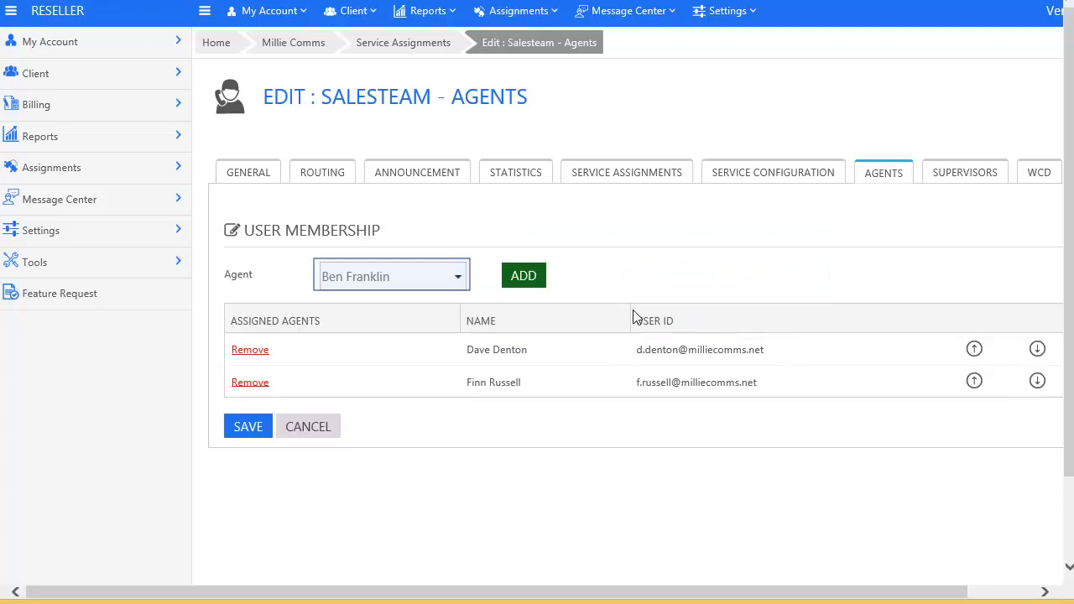
click(457, 279)
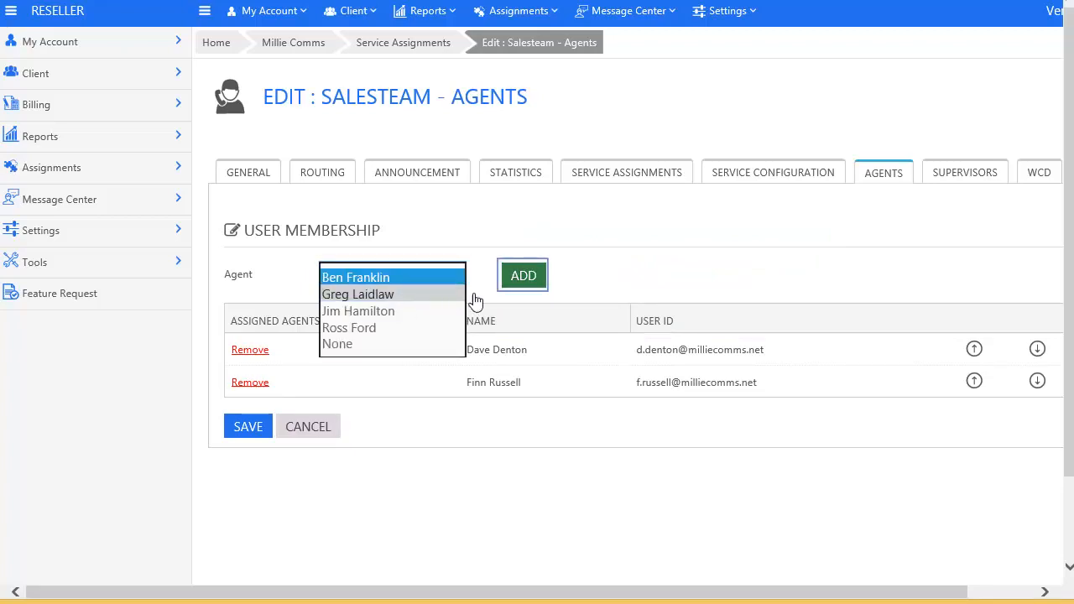
click(521, 280)
click(523, 281)
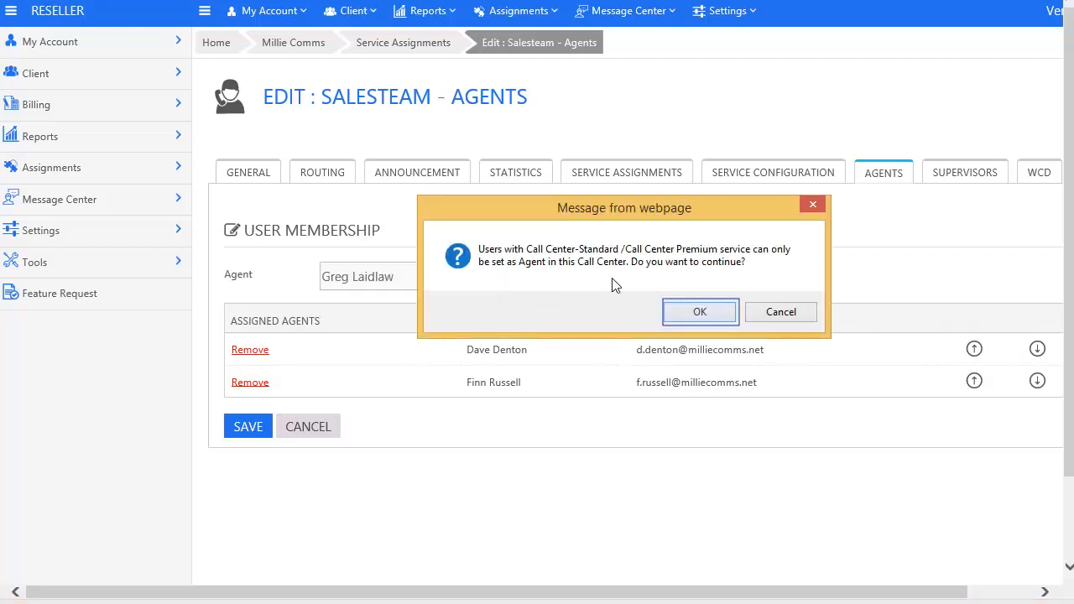
click(700, 312)
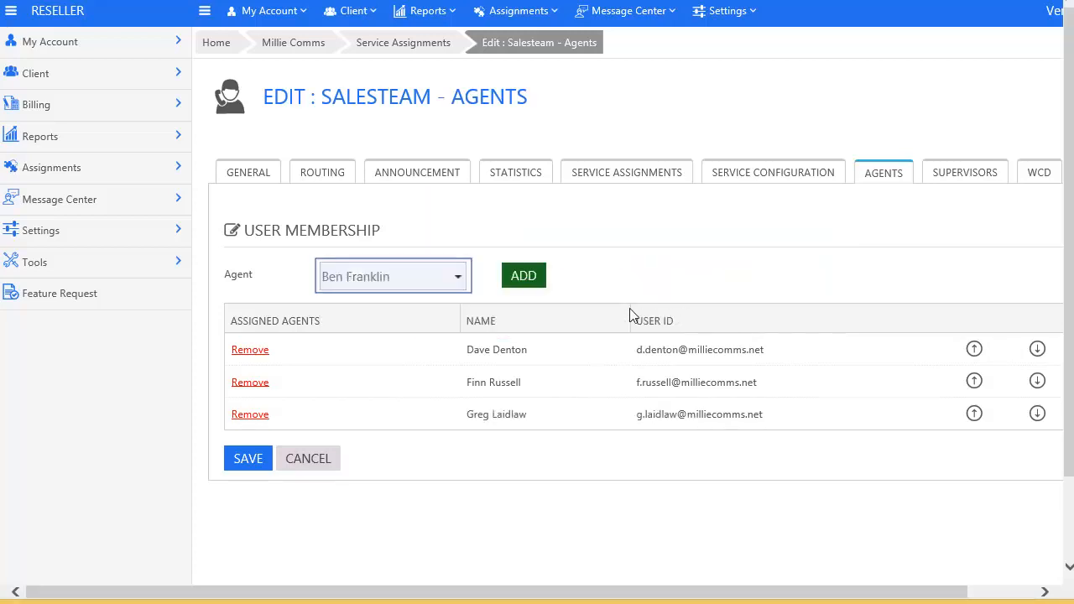
Step: Add the fourth and fifth agents, confirming each, and save the five-agent list
click(459, 282)
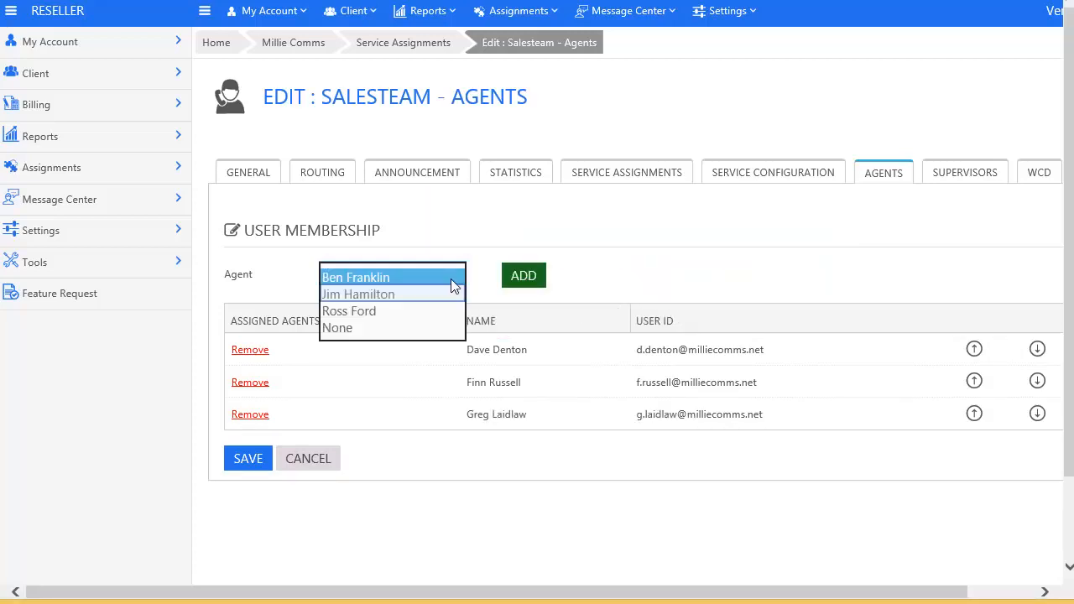
click(422, 298)
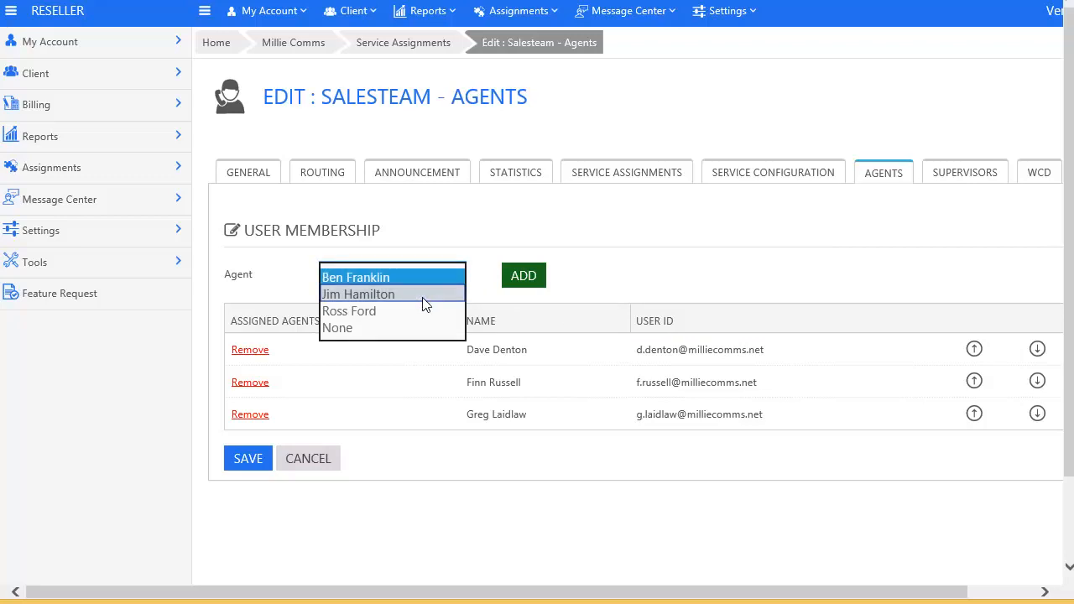
click(524, 279)
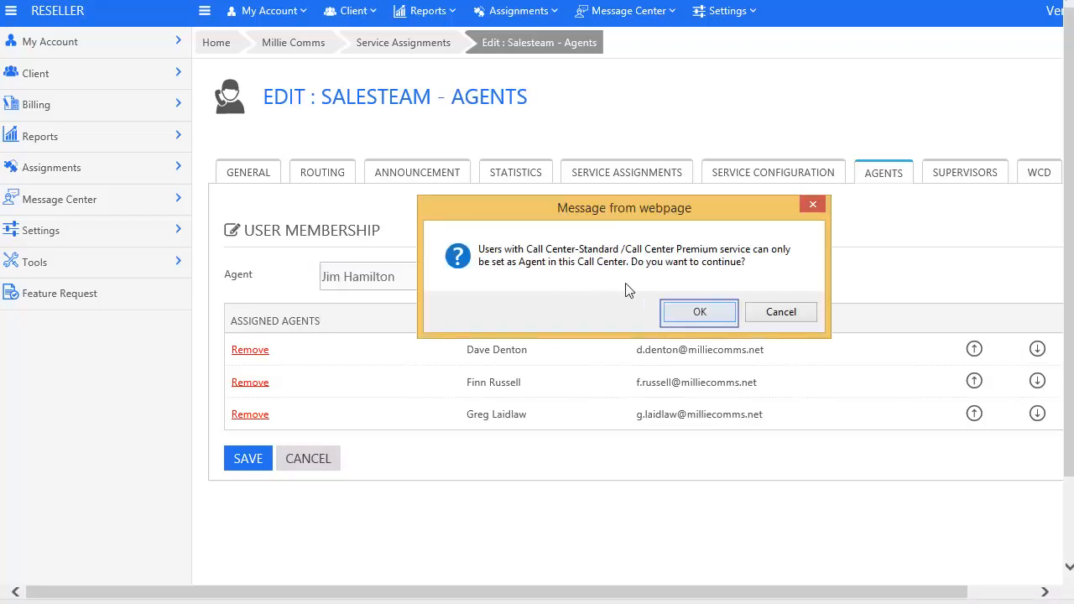
click(700, 312)
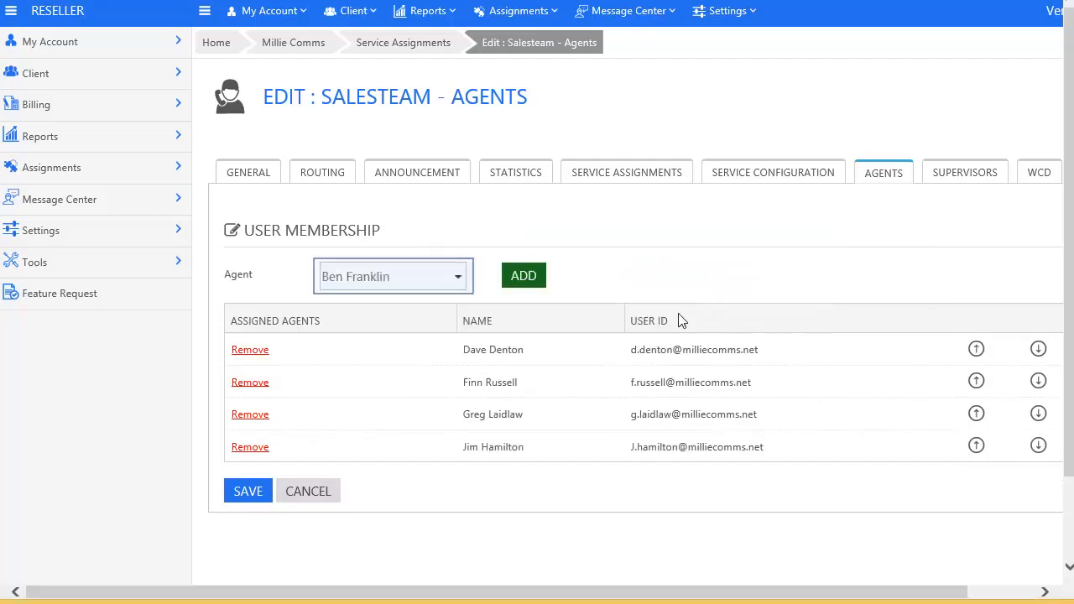
click(461, 278)
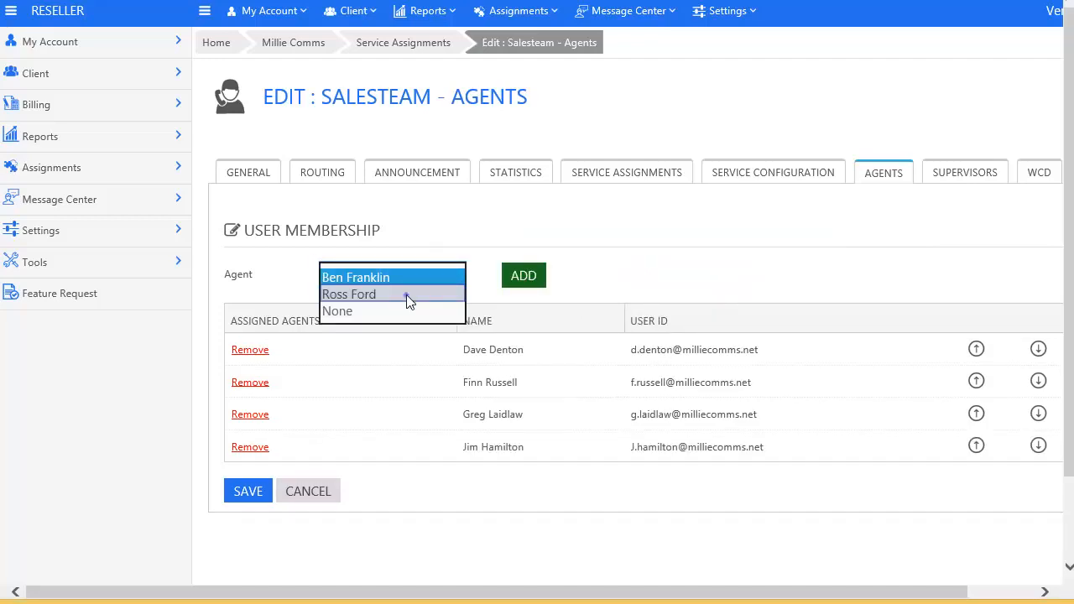
click(406, 295)
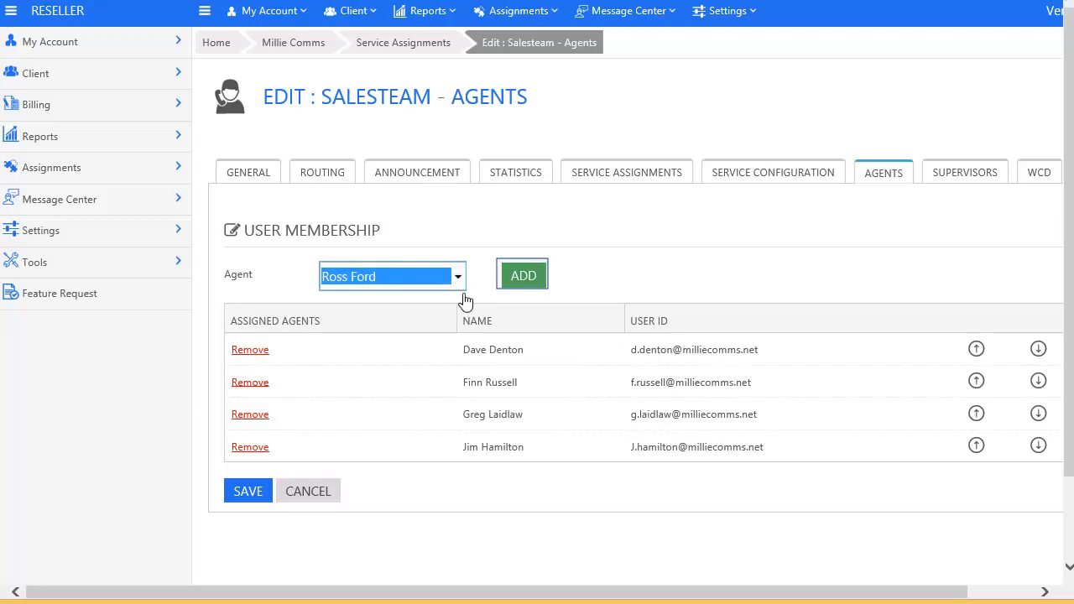
click(521, 280)
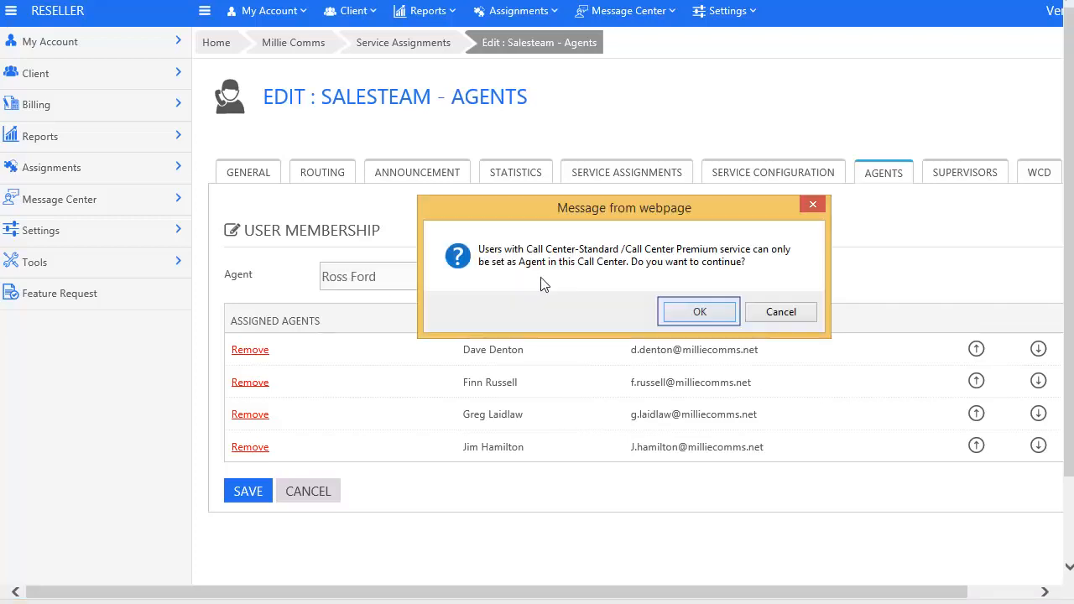
click(699, 312)
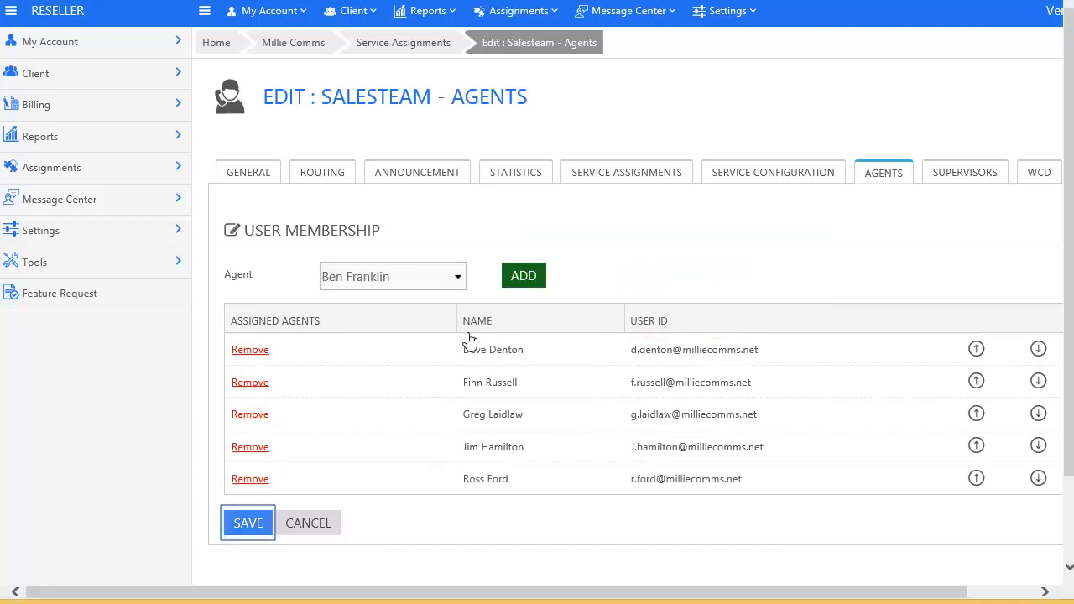
click(245, 523)
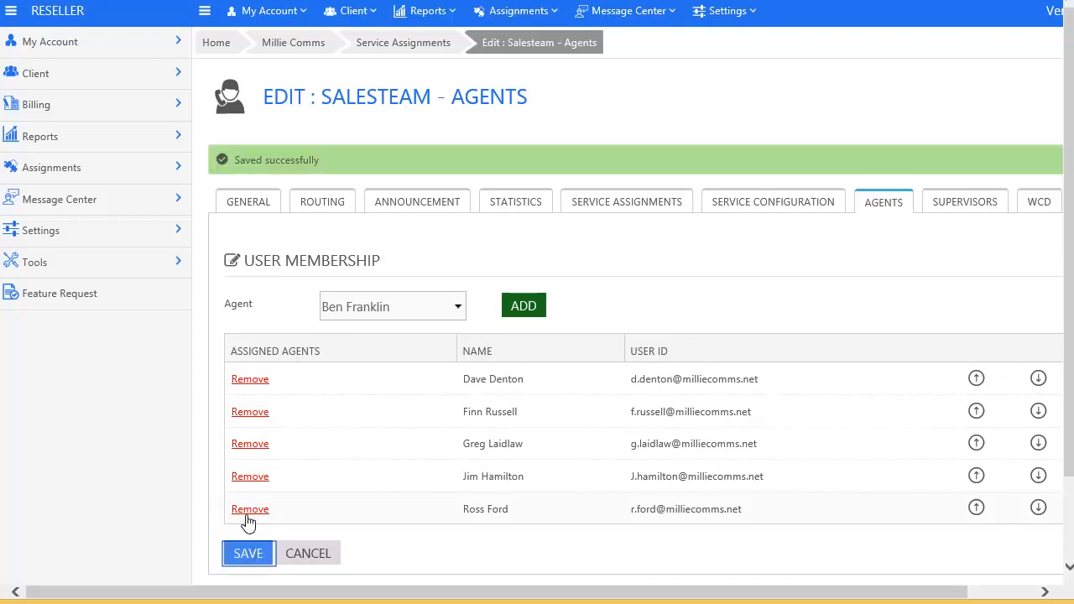